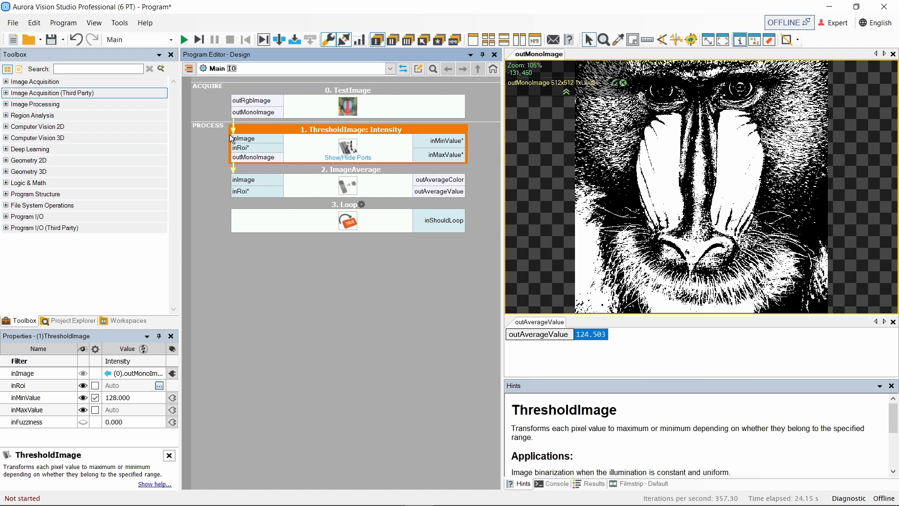
Run the program, lower the ThresholdImage filter's inMinValue to 123 during execution, and stop the program.
click(184, 39)
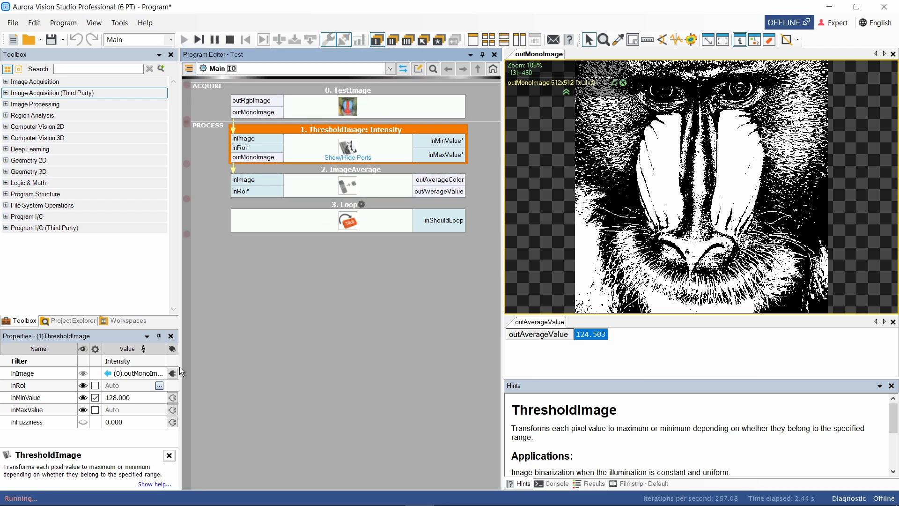
click(129, 398)
click(129, 398)
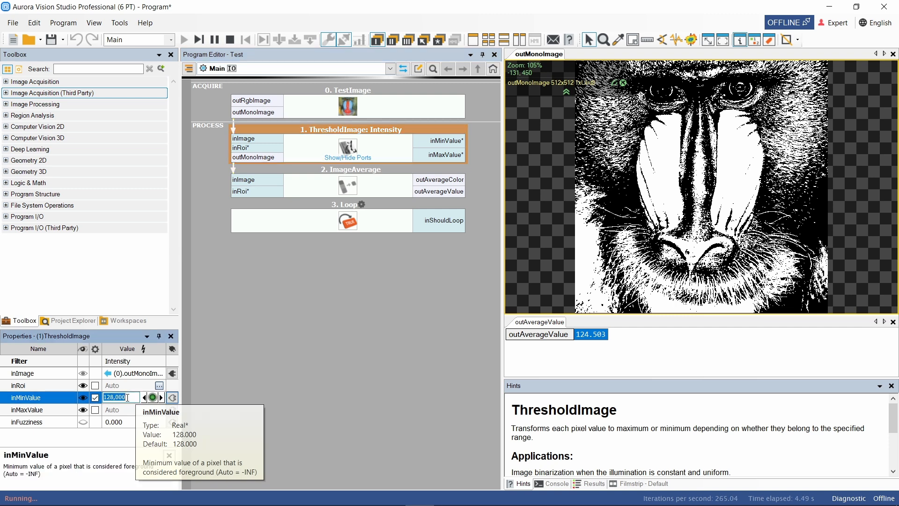
mouse_move(153, 397)
mouse_down()
mouse_move(165, 397)
mouse_move(151, 397)
mouse_up()
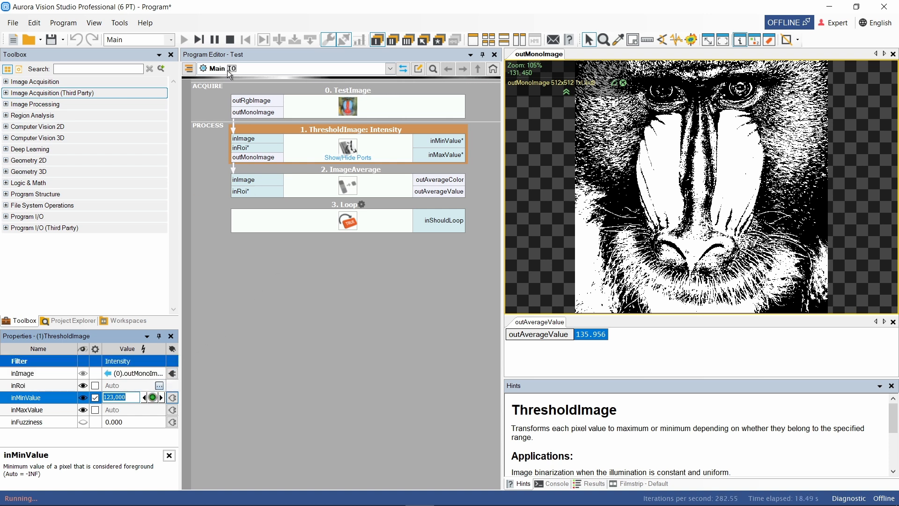
click(230, 40)
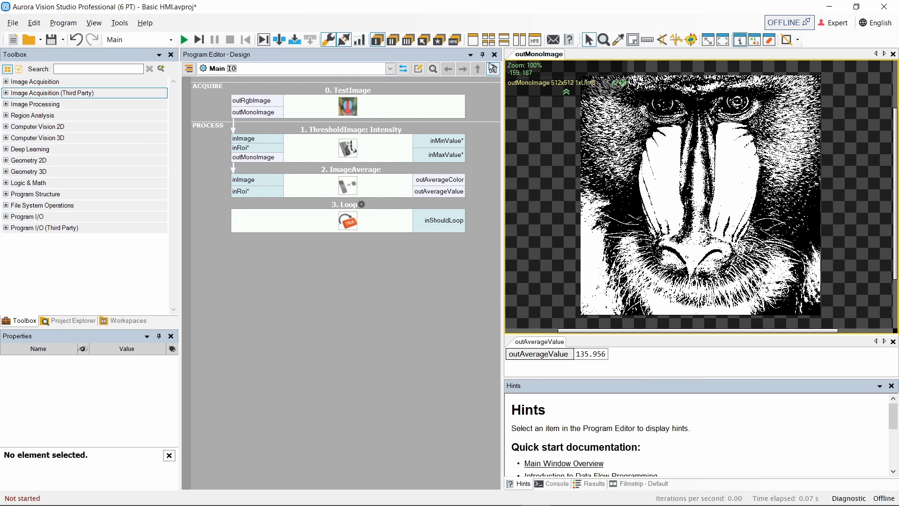
Add an HMI design view to the project and undock it into a separate window.
click(473, 42)
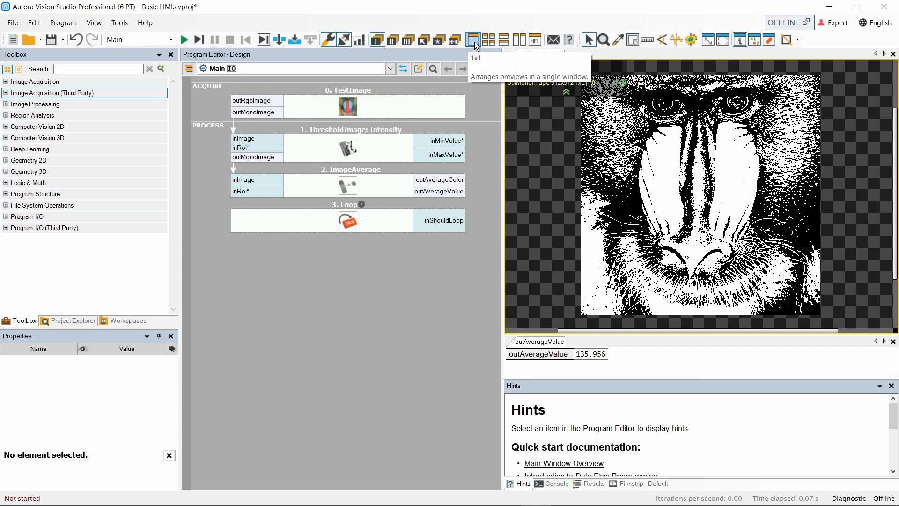
click(534, 41)
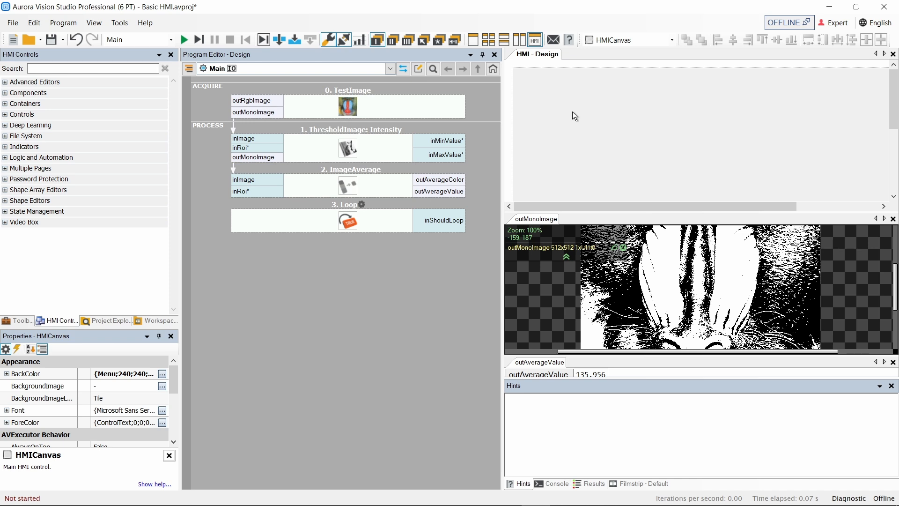
right_click(538, 63)
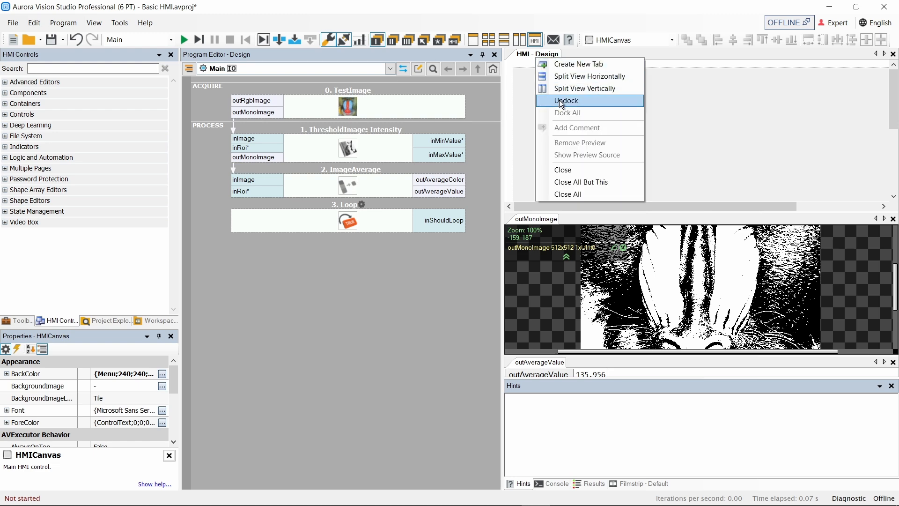
click(559, 100)
mouse_move(519, 64)
mouse_down()
mouse_move(497, 61)
mouse_move(509, 65)
mouse_up()
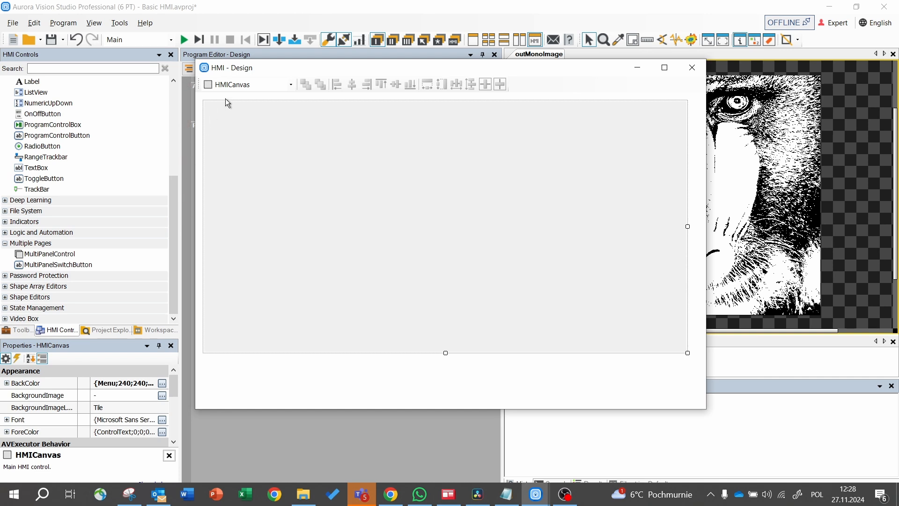
Check the HMI designer's list of elements and enlarge the HMICanvas slightly to about 1030 by 599.
click(291, 85)
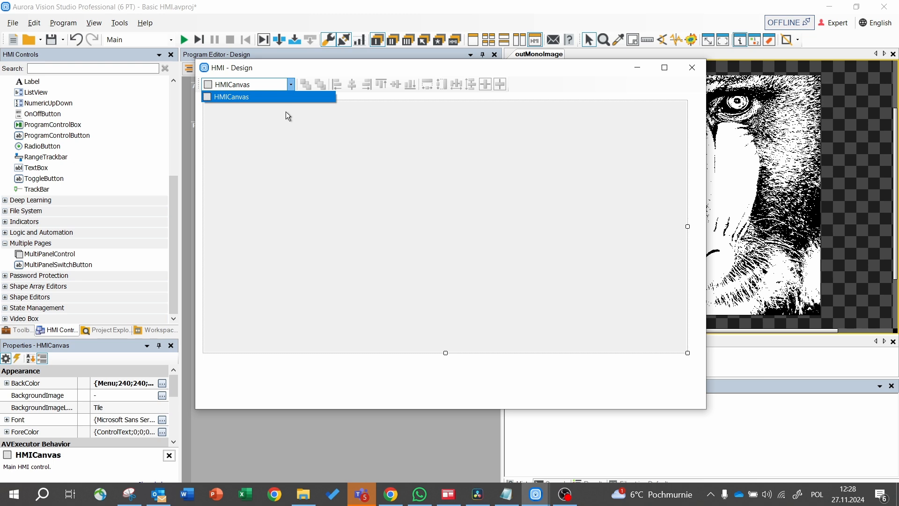
click(290, 85)
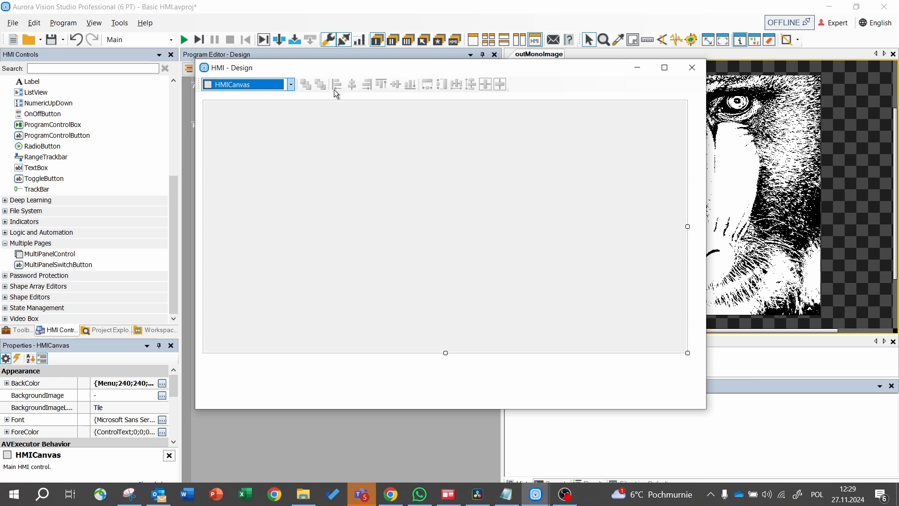
click(413, 155)
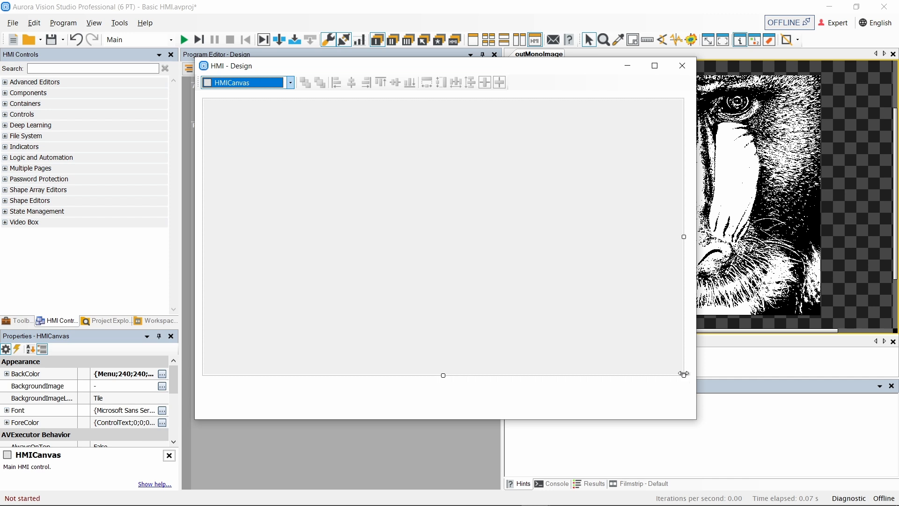
mouse_move(685, 375)
mouse_down()
mouse_move(572, 343)
mouse_move(450, 346)
mouse_move(604, 337)
mouse_move(674, 373)
mouse_move(690, 410)
mouse_move(654, 369)
mouse_move(684, 365)
mouse_move(689, 383)
mouse_up()
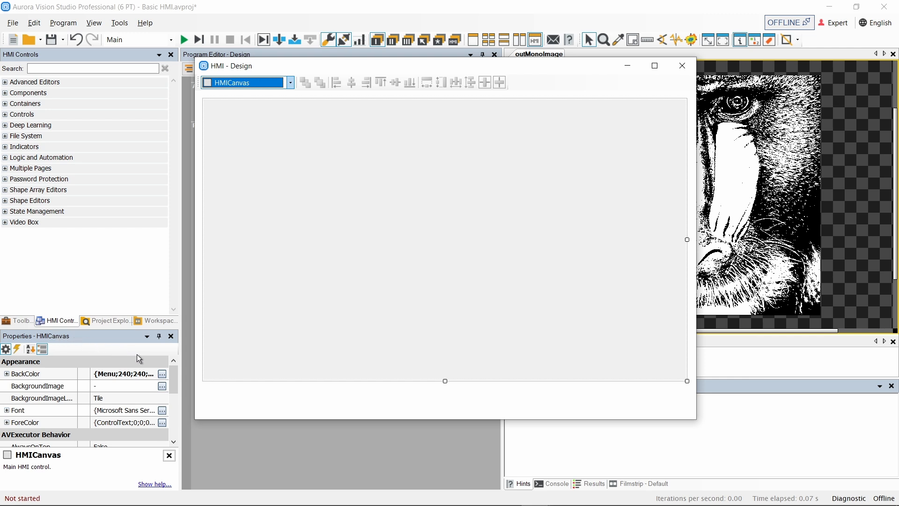
Set the HMICanvas BackColor to the system dependent color GradientActiveCaption.
click(162, 374)
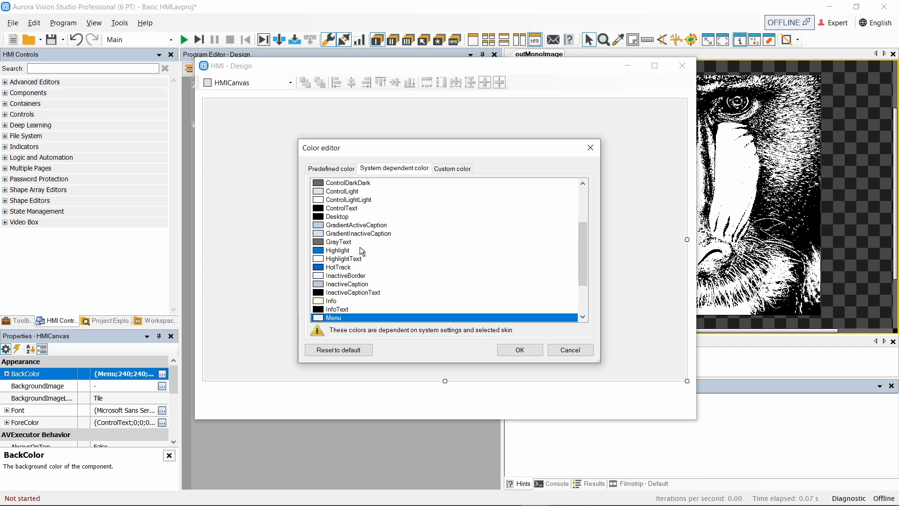
click(353, 226)
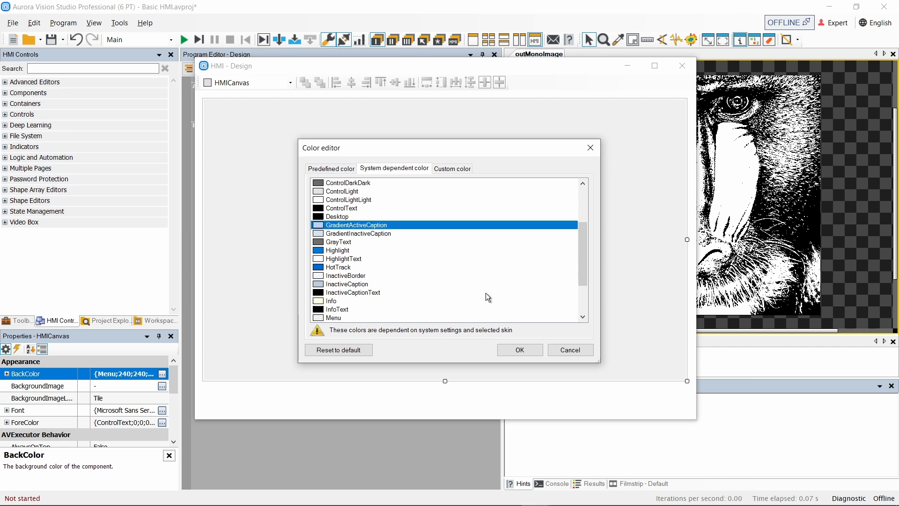
click(520, 351)
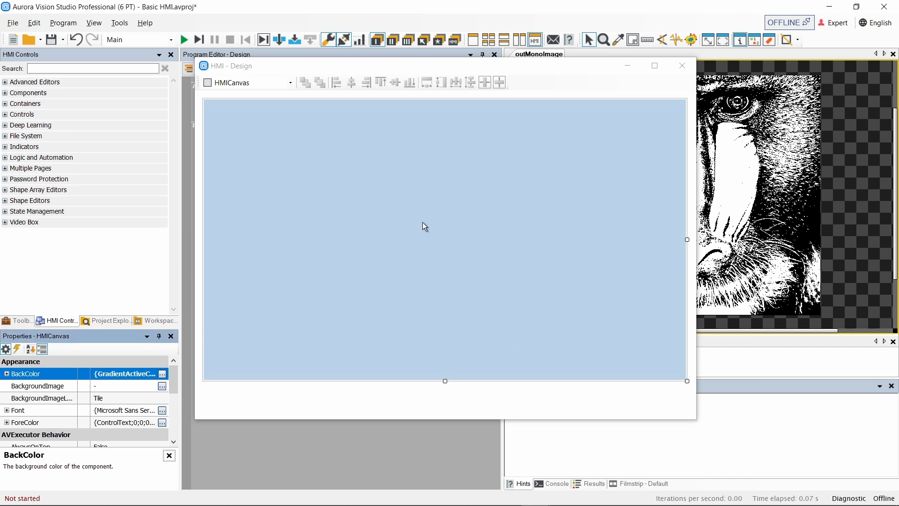
Restore the HMICanvas BackColor to the system dependent color Menu.
click(162, 374)
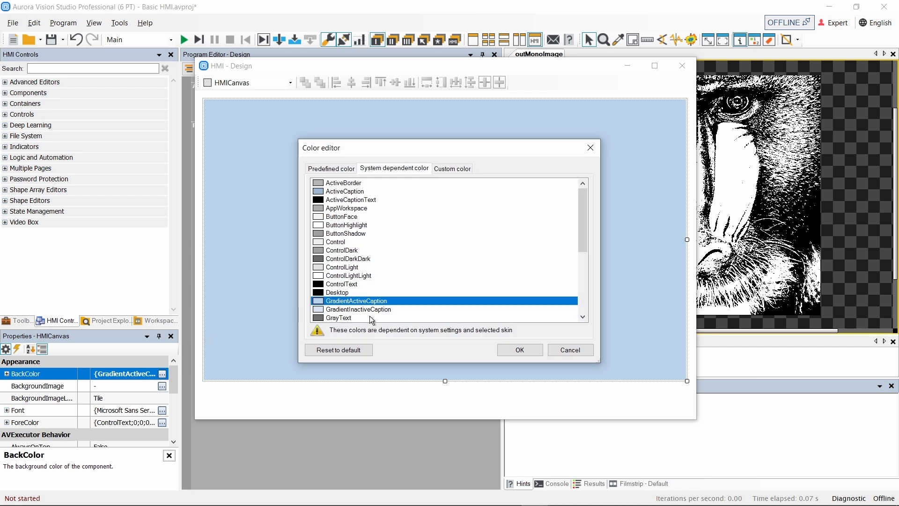
scroll(396, 280, down, 4)
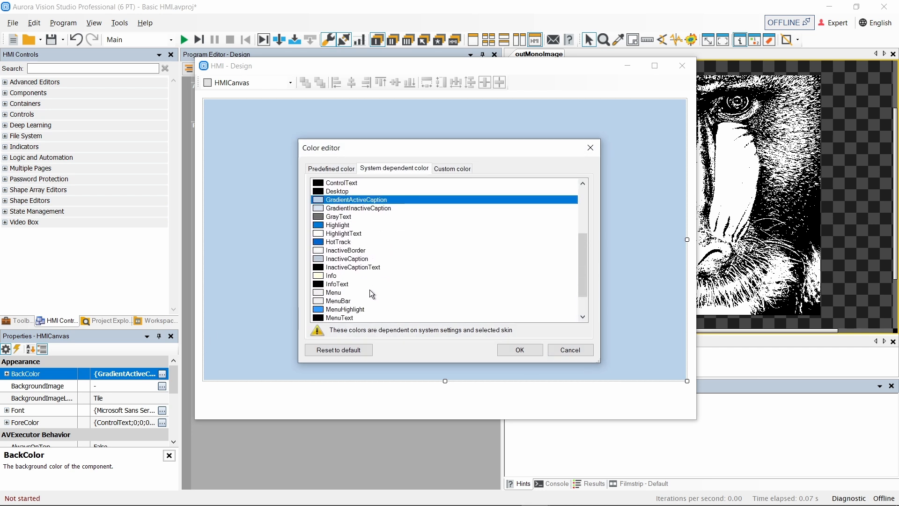
click(332, 292)
click(513, 351)
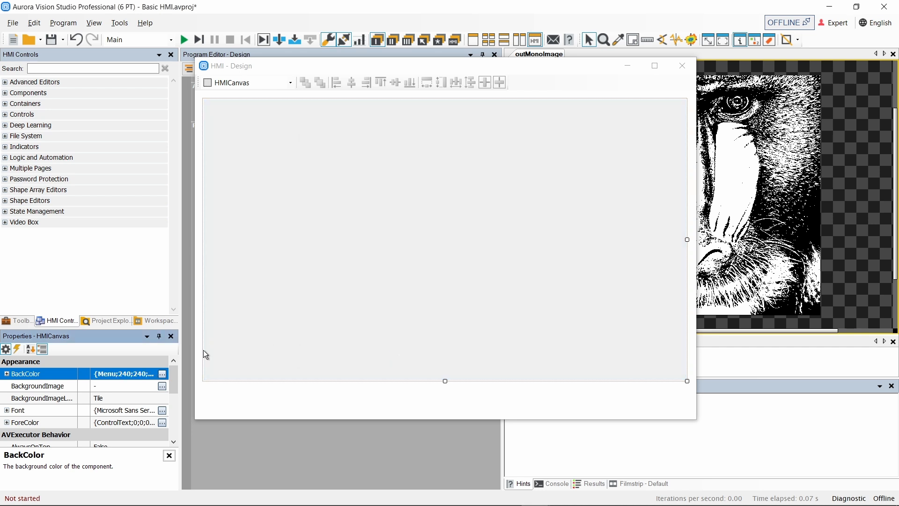
Examine the HMICanvas properties in the Appearance, AVExecutor Behavior and Layout groups, such as AlwaysOnTop and ConsoleEnabled.
click(73, 398)
click(26, 384)
drag(176, 380, 176, 399)
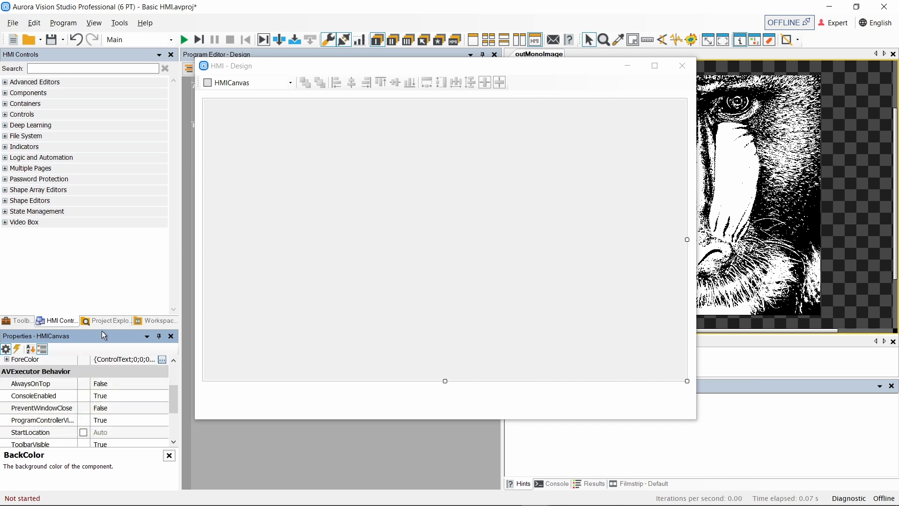
drag(104, 328, 107, 248)
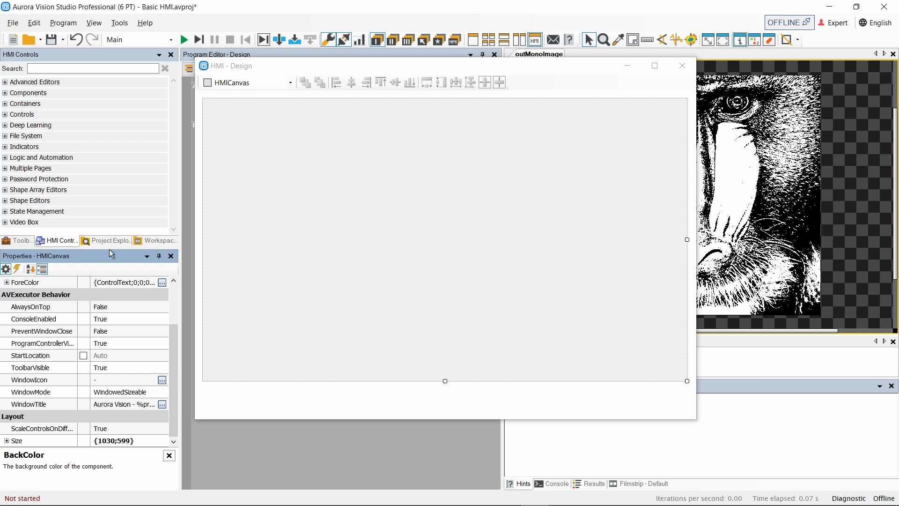
click(80, 307)
click(87, 318)
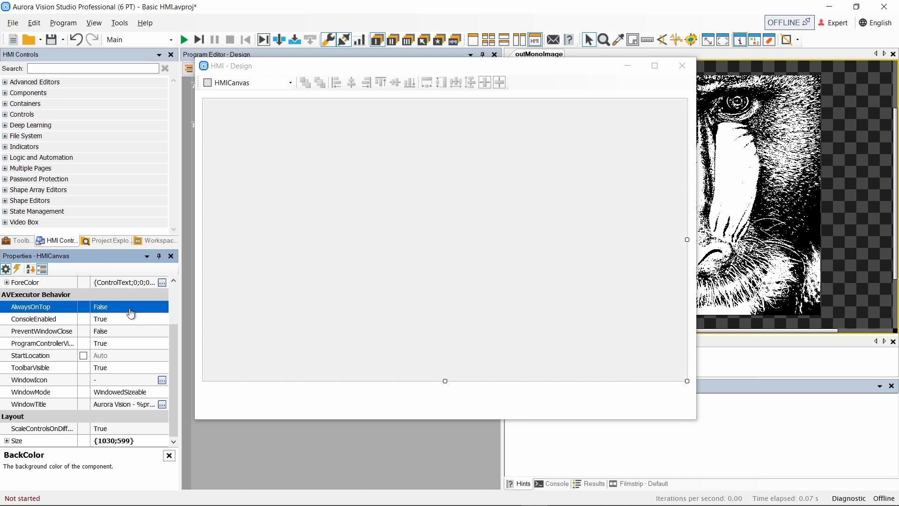
mouse_move(127, 310)
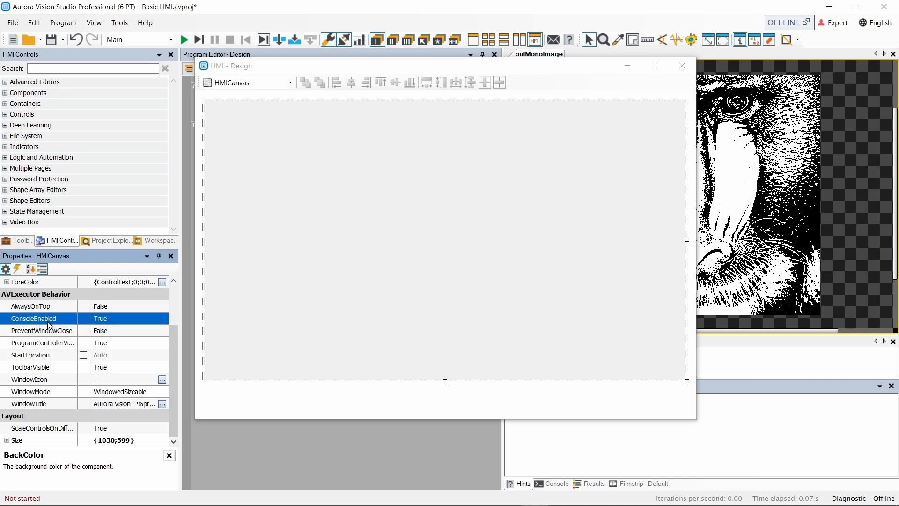
drag(173, 347, 181, 296)
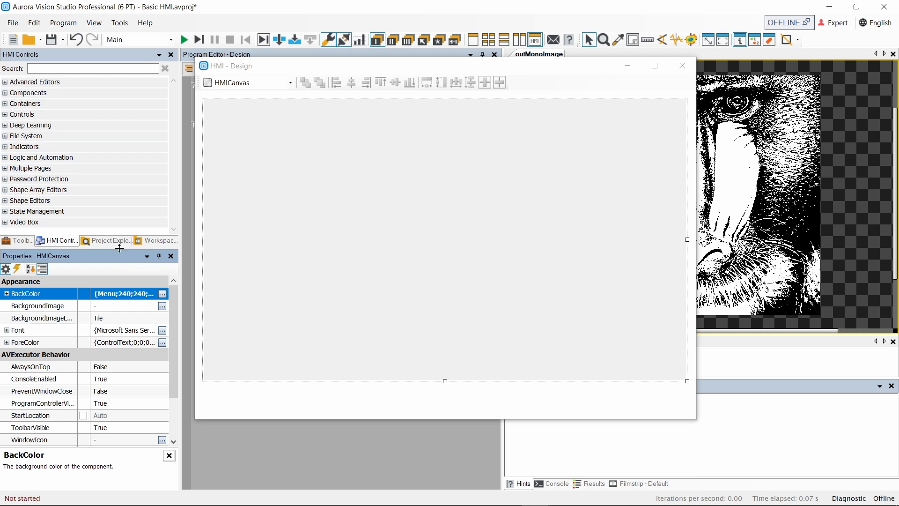
drag(119, 248, 118, 285)
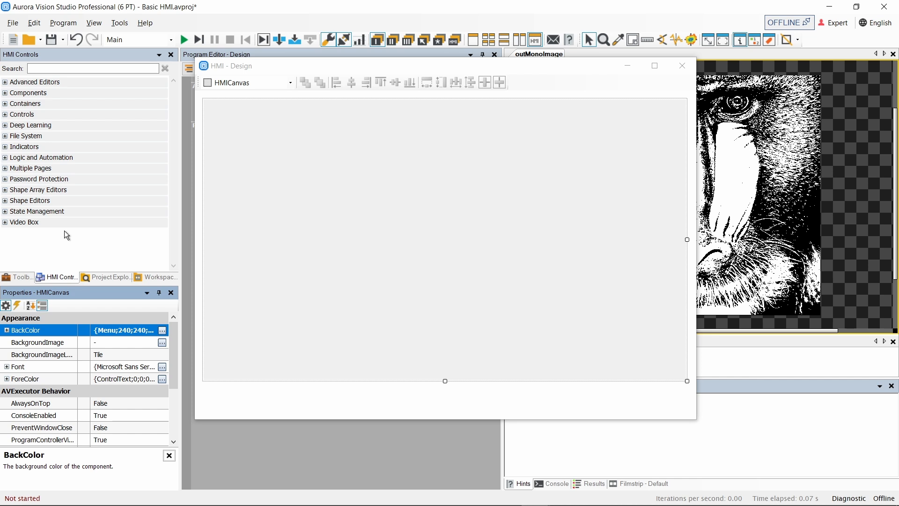
Look through the available HMI control categories, including Advanced Editors, Components and Containers.
click(6, 83)
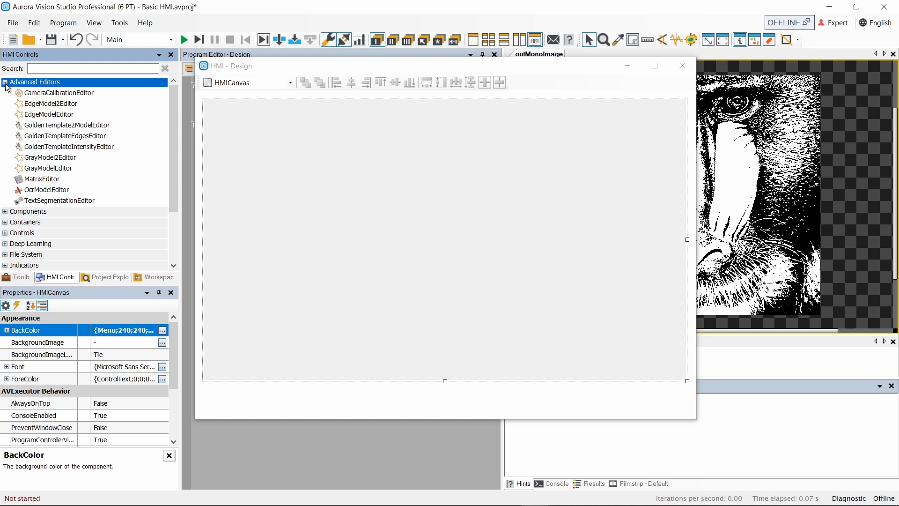
click(6, 83)
click(6, 92)
click(5, 93)
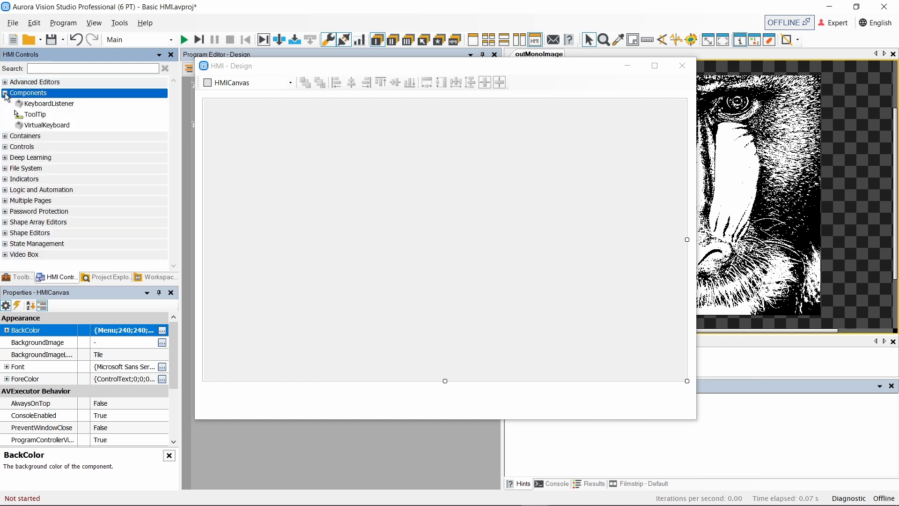
click(6, 93)
click(6, 104)
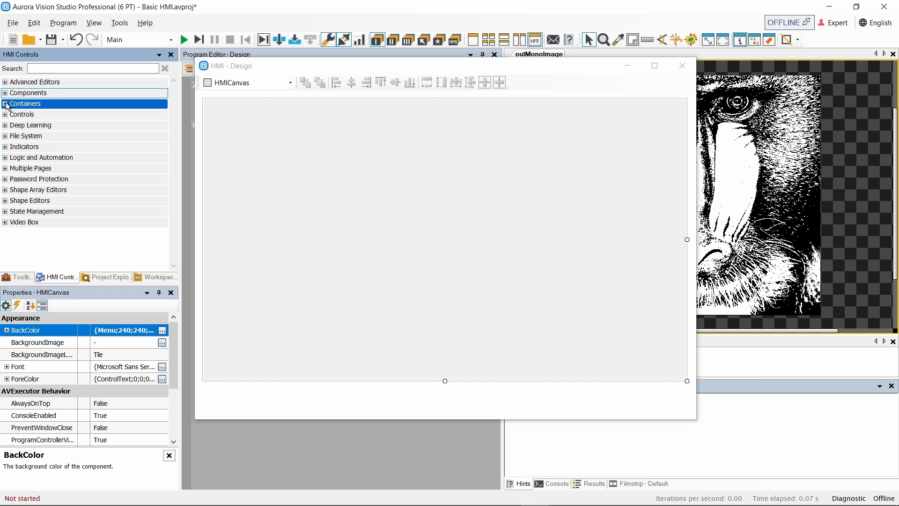
click(5, 104)
click(6, 104)
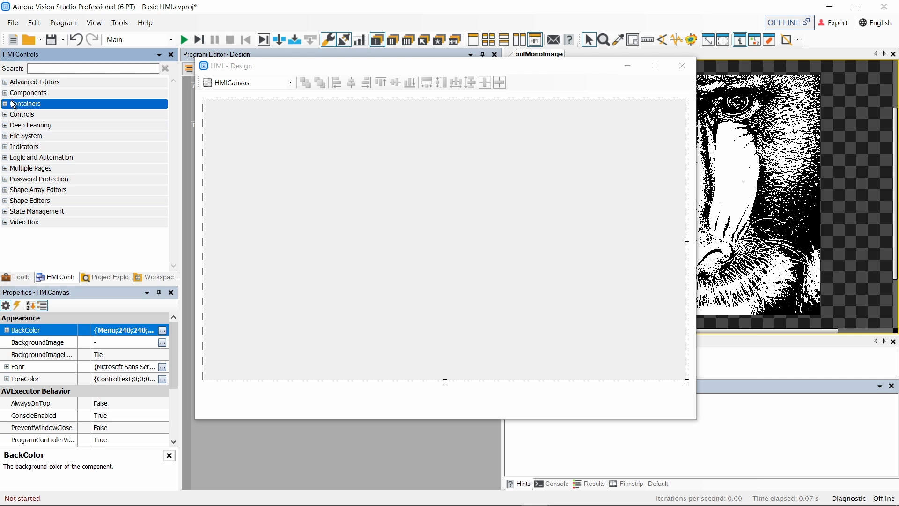
click(16, 93)
click(16, 115)
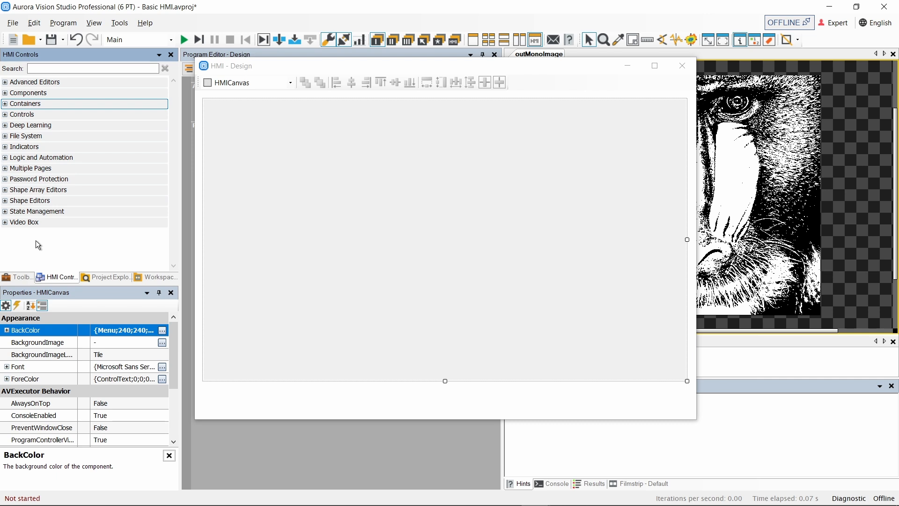
Add a VideoBox control to the HMI canvas and place it near the canvas's upper-left corner.
click(5, 222)
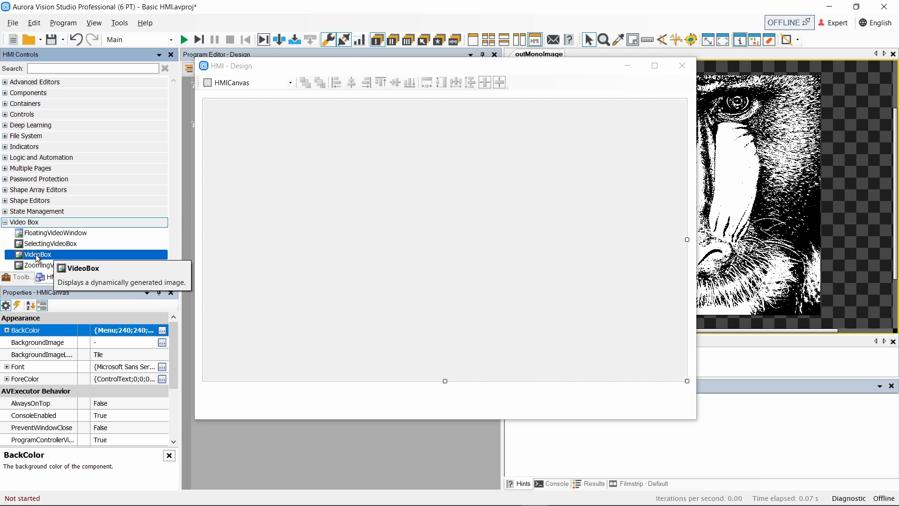
drag(36, 257, 416, 178)
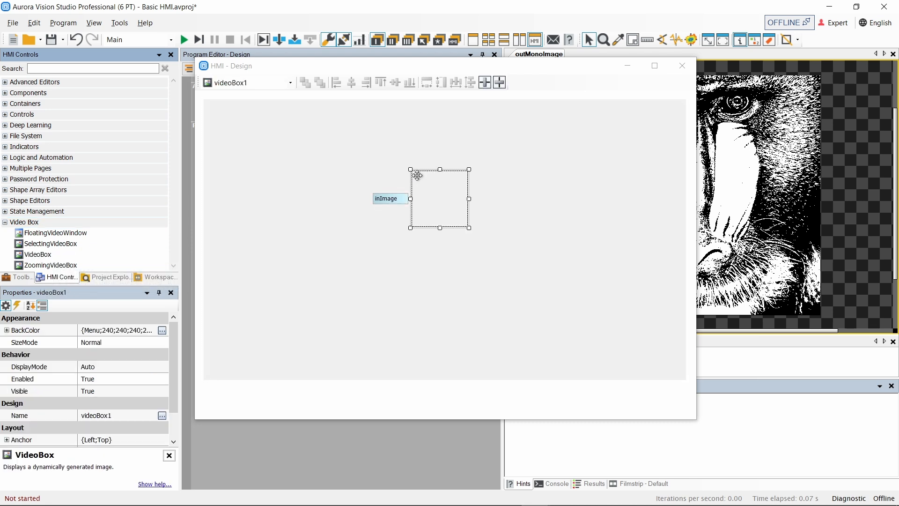
click(444, 193)
drag(444, 193, 265, 152)
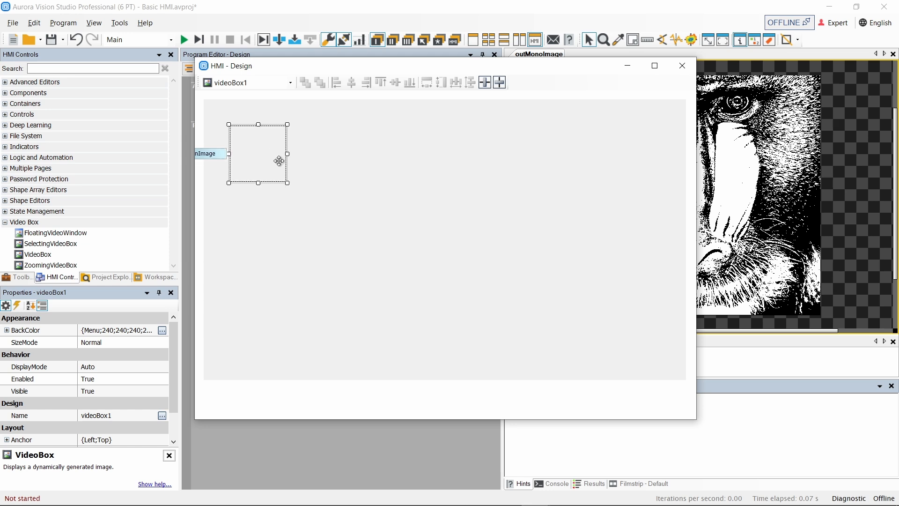
Enlarge the video box to cover most of the canvas's left half and fine-tune its position.
drag(287, 182, 457, 342)
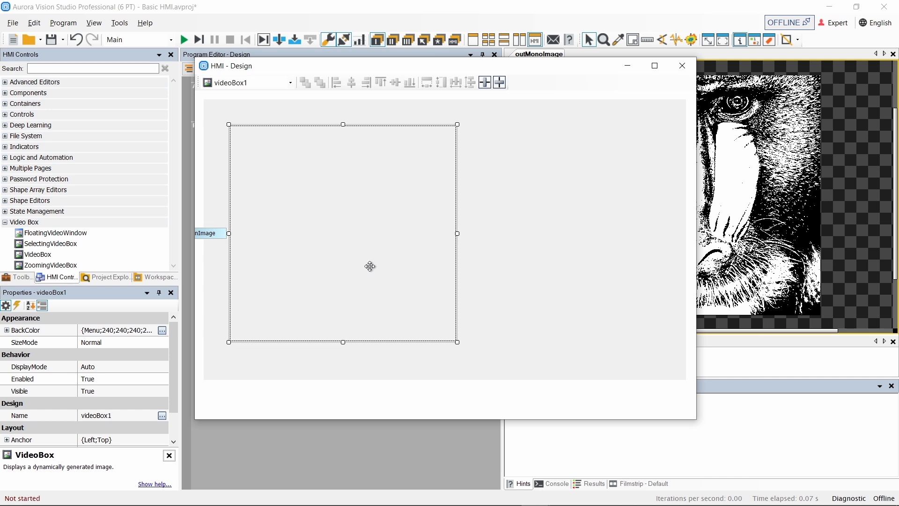
drag(369, 266, 374, 271)
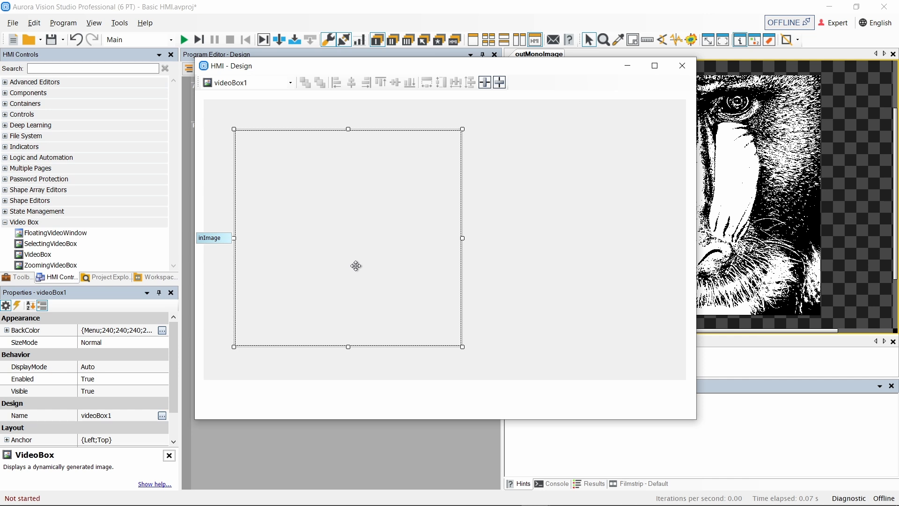
drag(355, 266, 356, 266)
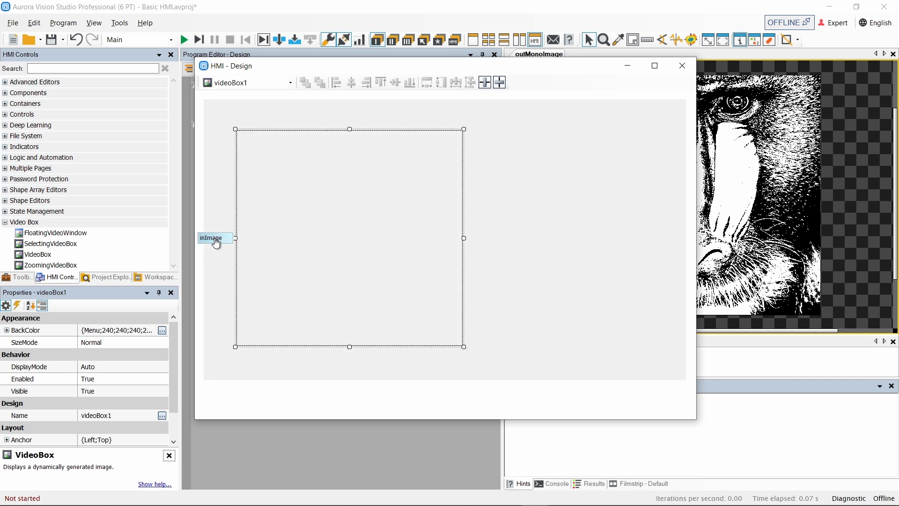
Connect the ThresholdImage filter's outMonoImage output to the video box's inImage input.
mouse_move(219, 242)
drag(347, 68, 644, 85)
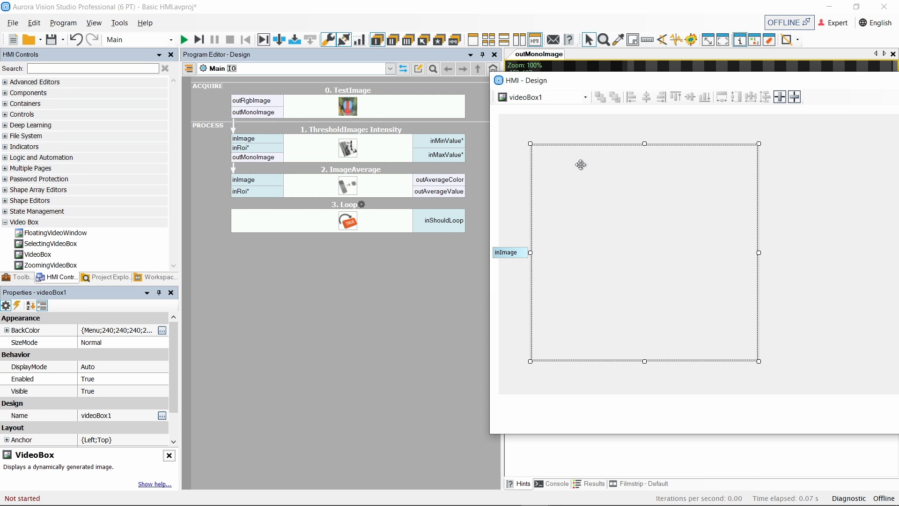
click(262, 159)
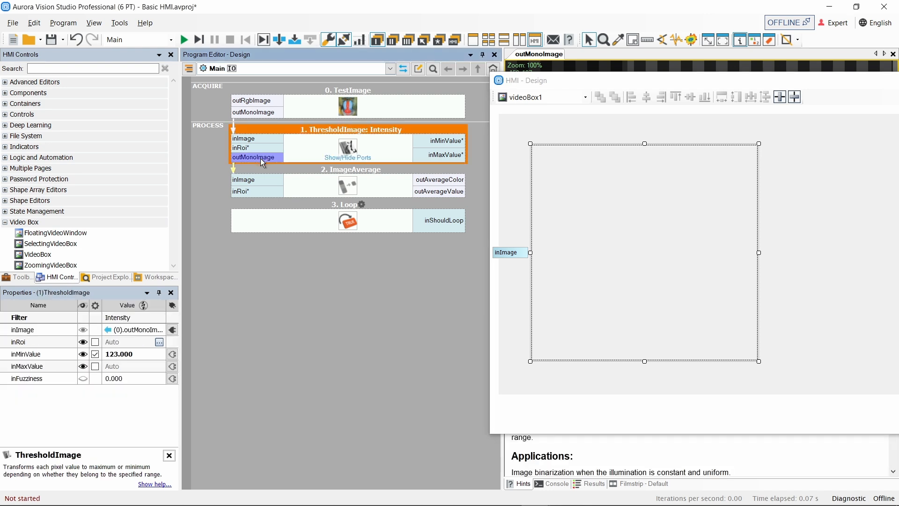
drag(260, 159, 515, 257)
drag(515, 258, 514, 258)
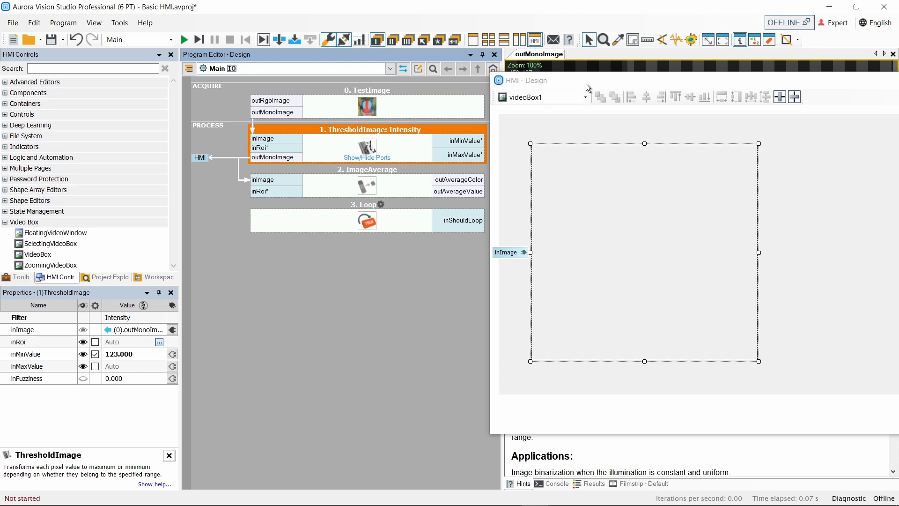
Run the program and show the HMI window beside the filters to check the thresholded image in the video box.
drag(585, 83, 342, 94)
click(734, 94)
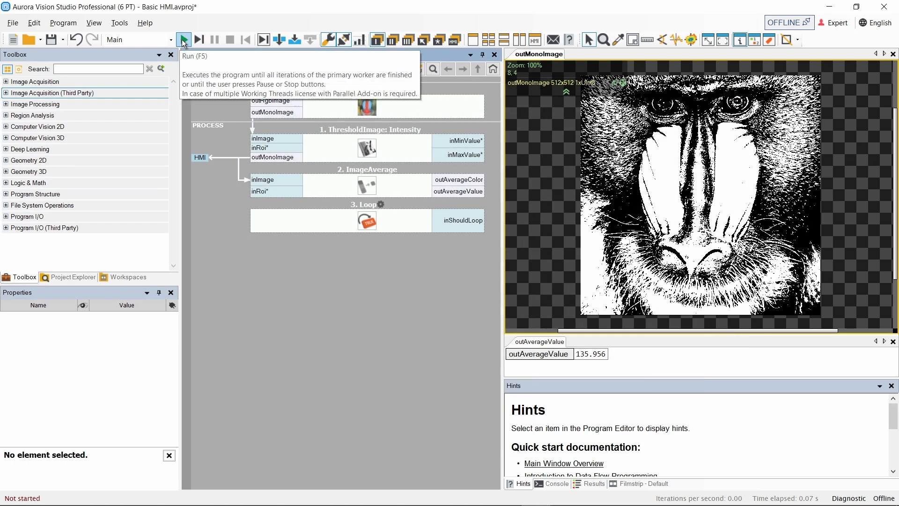
click(184, 41)
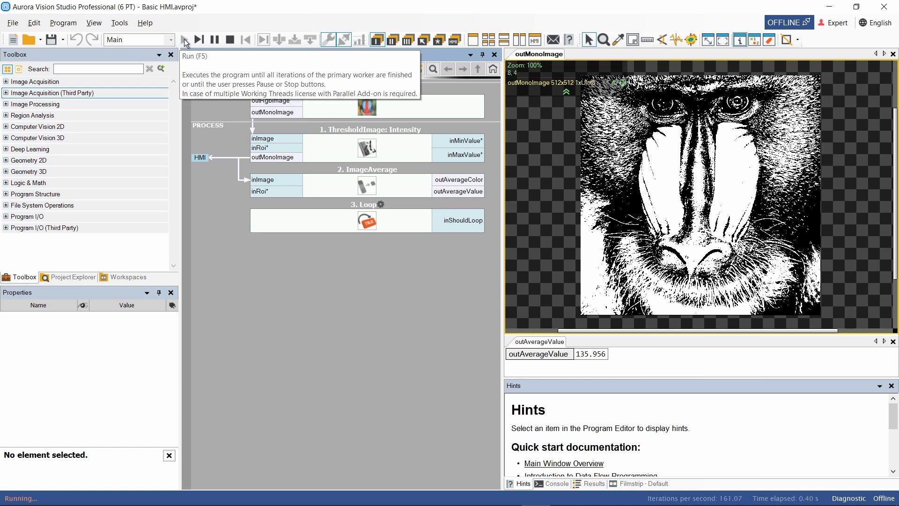
click(534, 43)
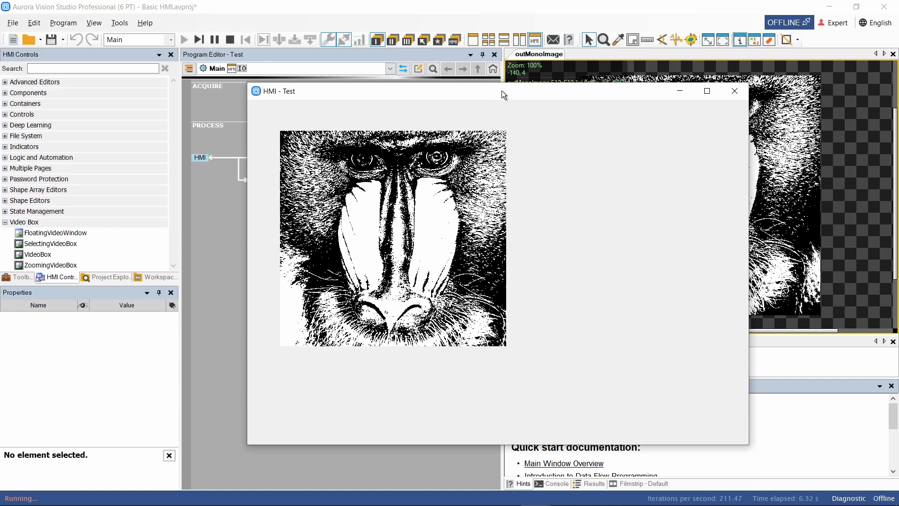
drag(501, 92, 633, 93)
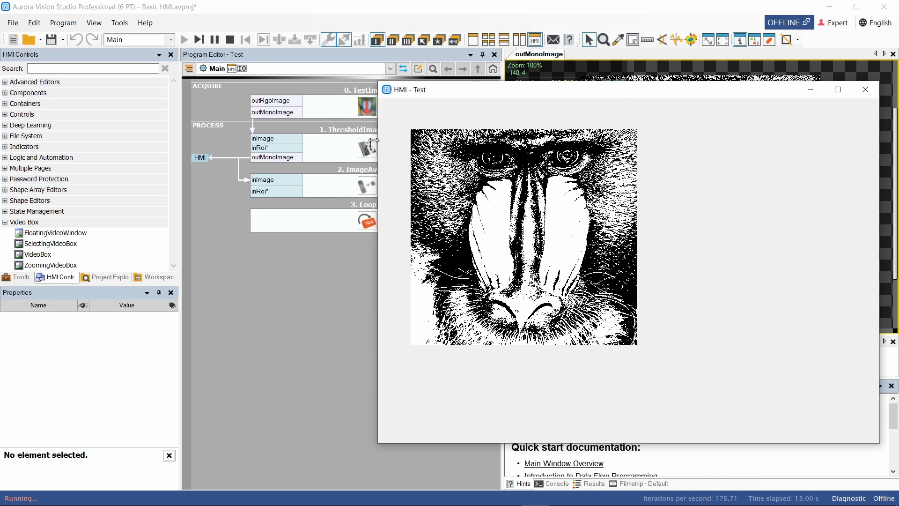
Adjust the ThresholdImage filter's inMinValue while the program runs, and stop the program.
click(323, 147)
click(121, 354)
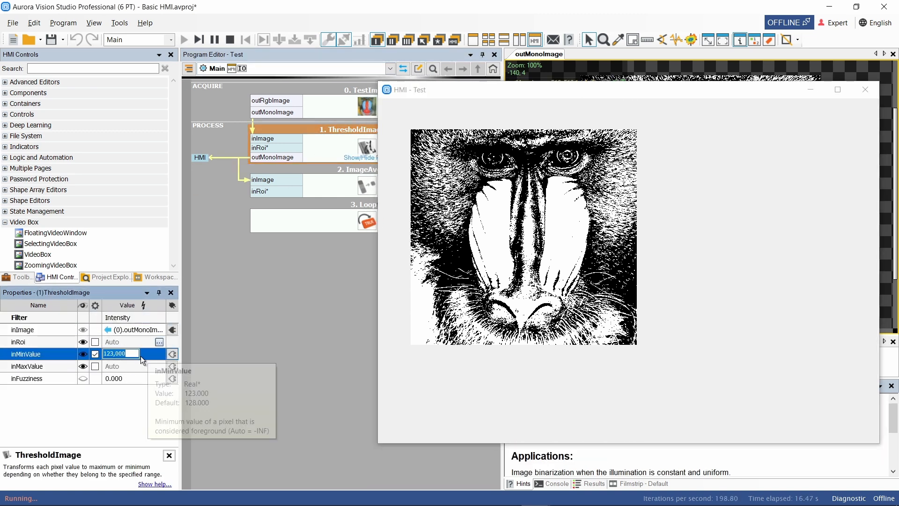
mouse_move(152, 354)
mouse_down()
mouse_move(140, 353)
mouse_move(161, 353)
mouse_move(139, 353)
mouse_move(157, 354)
mouse_move(149, 357)
mouse_up()
key(shift+F5)
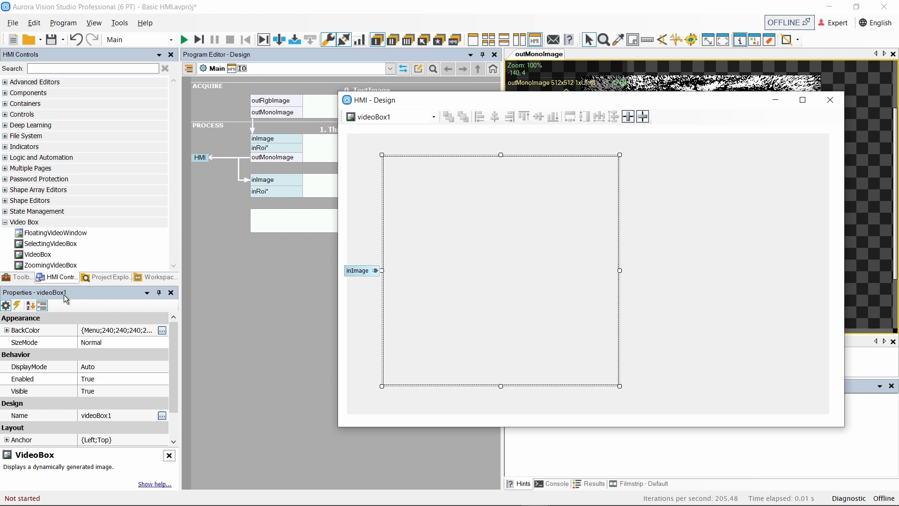
Shrink the video box to roughly half its width and height and test the Normal SizeMode with a single iteration.
click(70, 342)
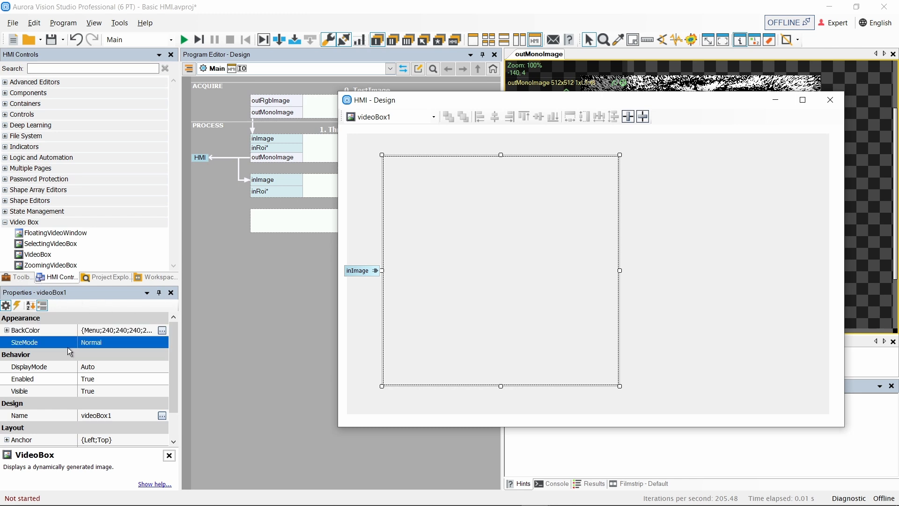
click(90, 330)
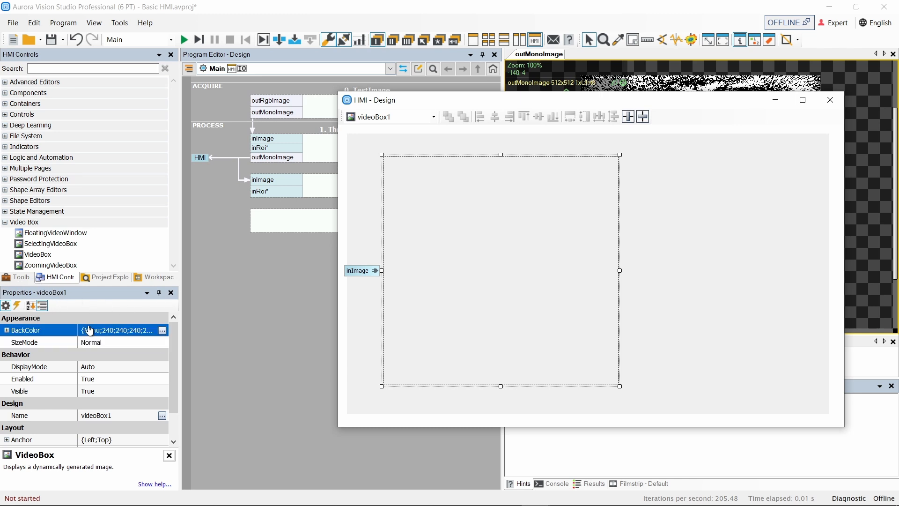
click(19, 342)
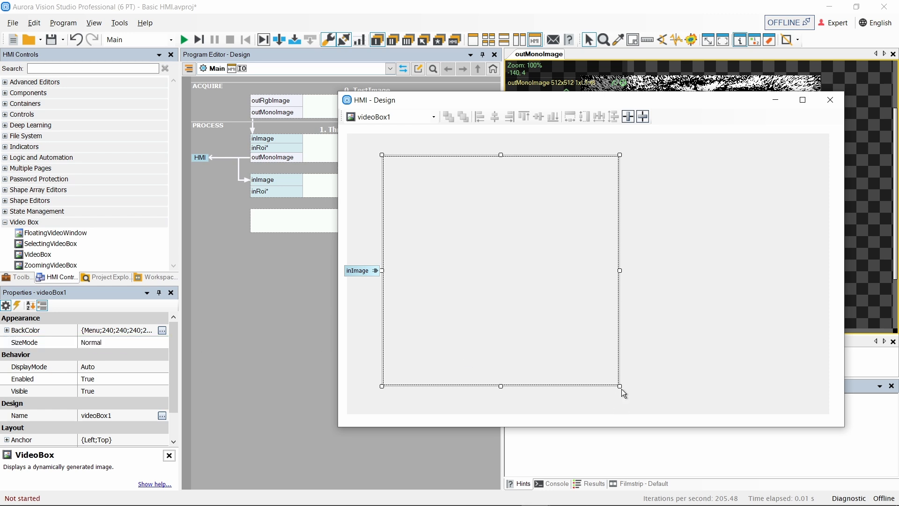
drag(619, 386, 510, 283)
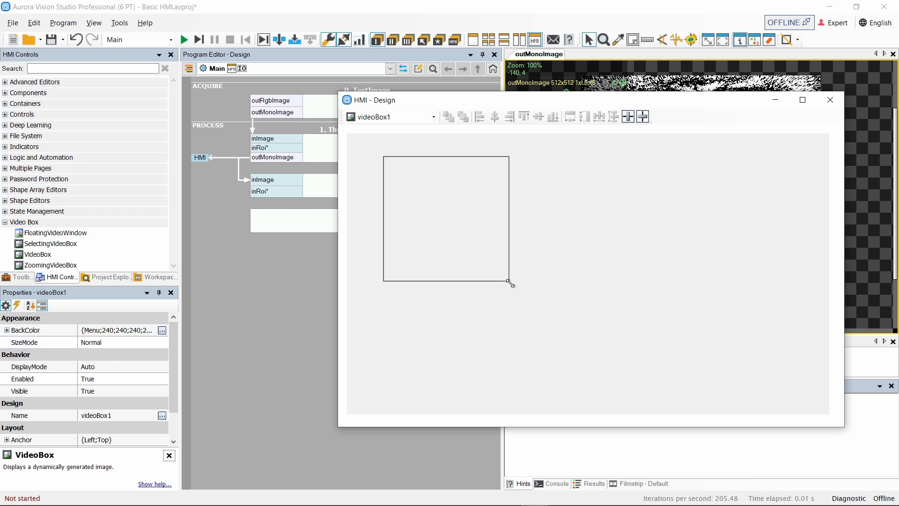
click(200, 39)
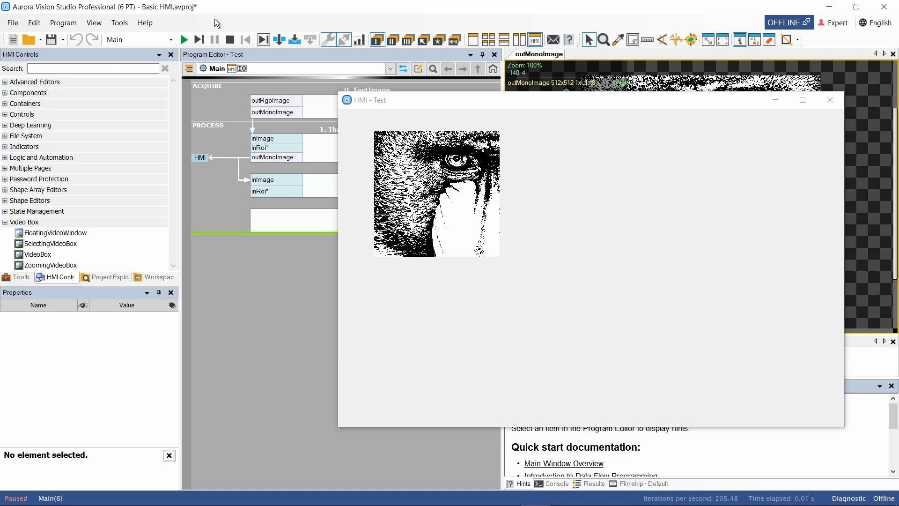
click(230, 40)
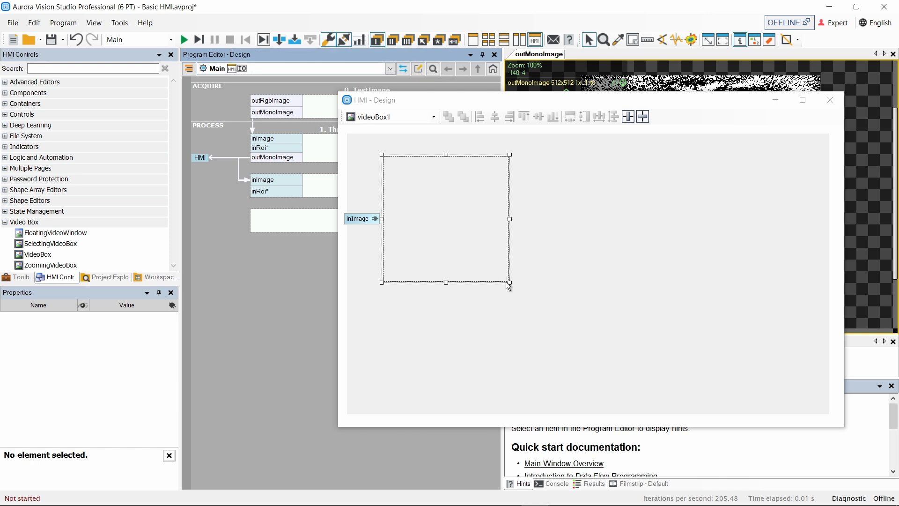
Stretch the video box into a wide rectangle and test the StretchImage SizeMode with a single iteration.
drag(512, 284, 713, 276)
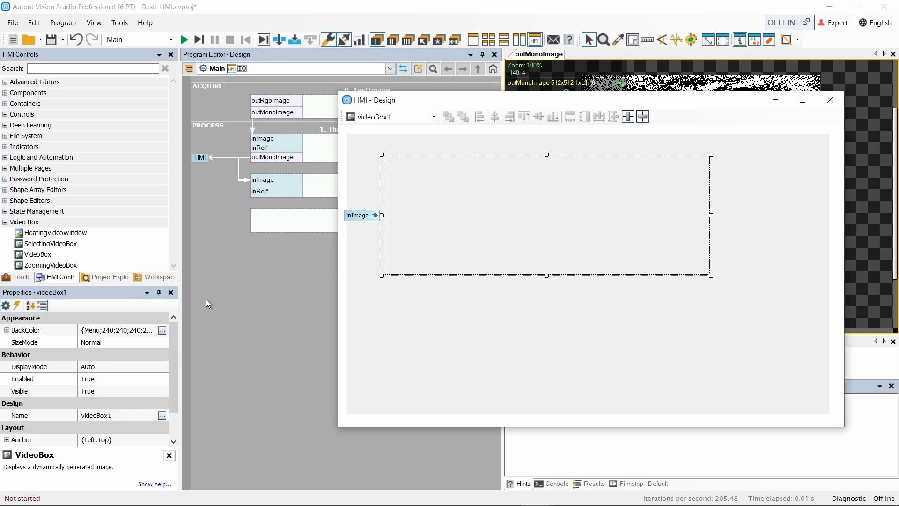
click(117, 343)
click(116, 344)
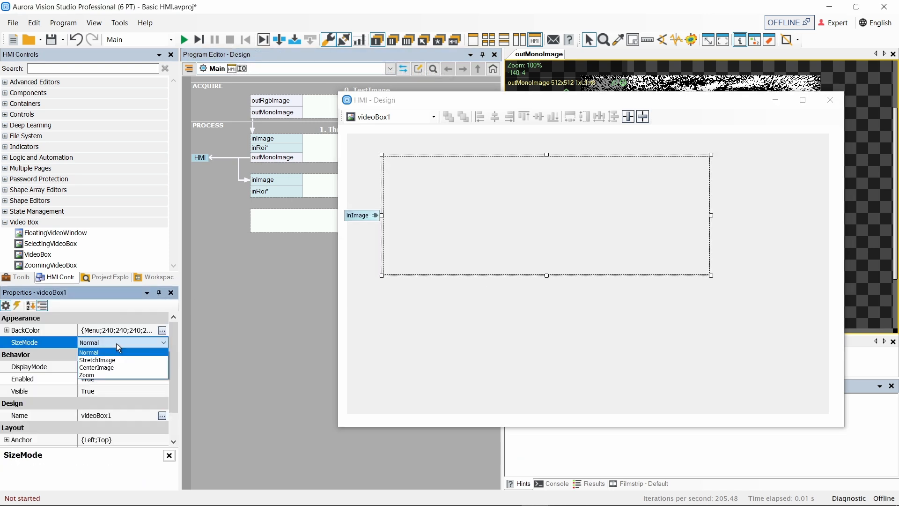
click(120, 359)
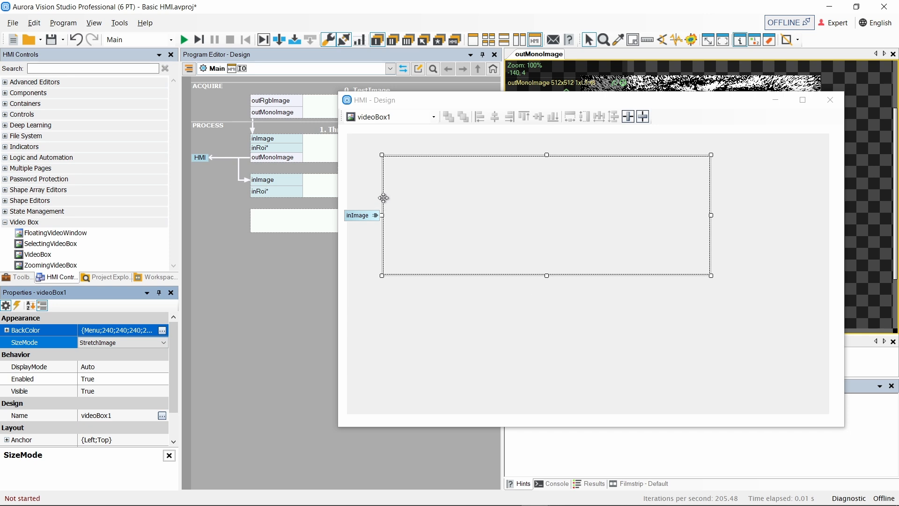
click(200, 39)
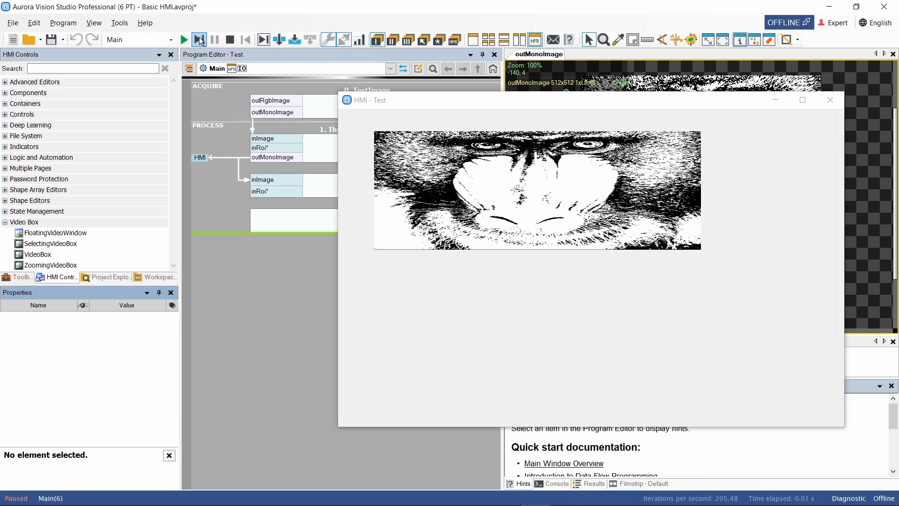
click(229, 40)
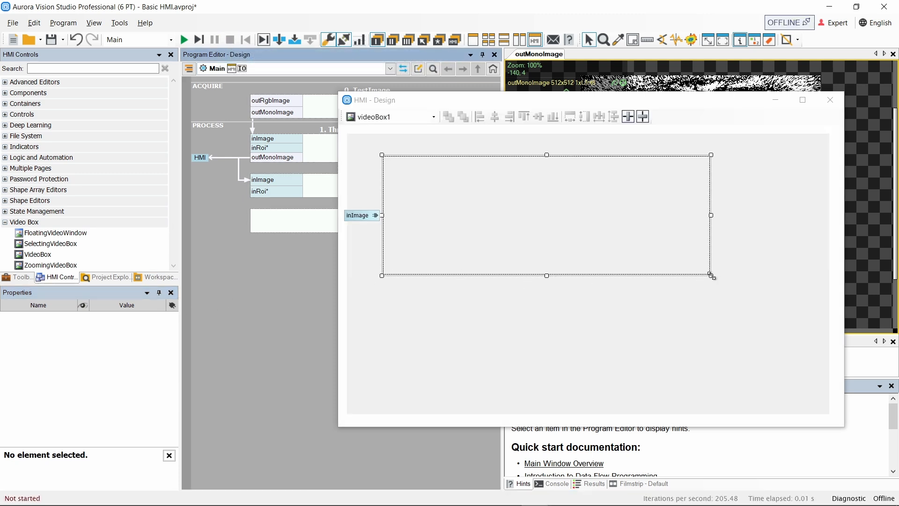
Resize the video box to a nearly square shape in the canvas's left half and set its SizeMode to Zoom.
drag(711, 276, 631, 378)
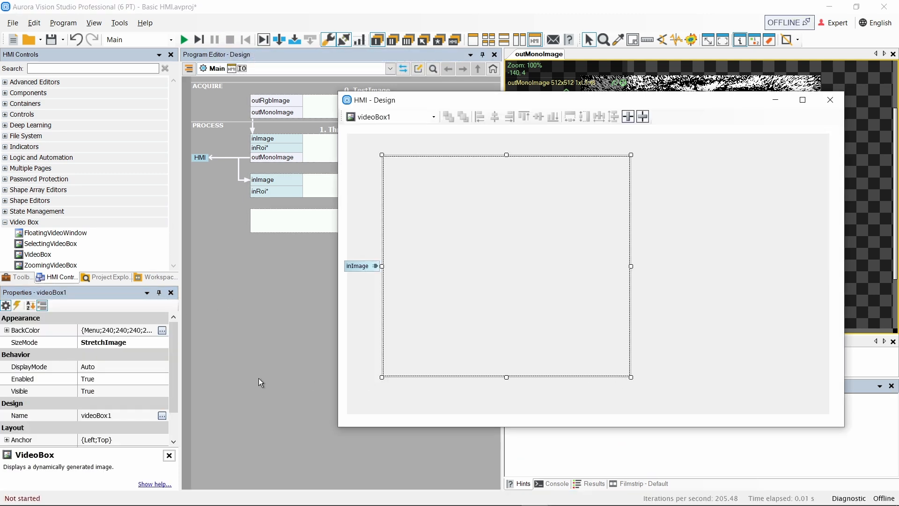
click(142, 341)
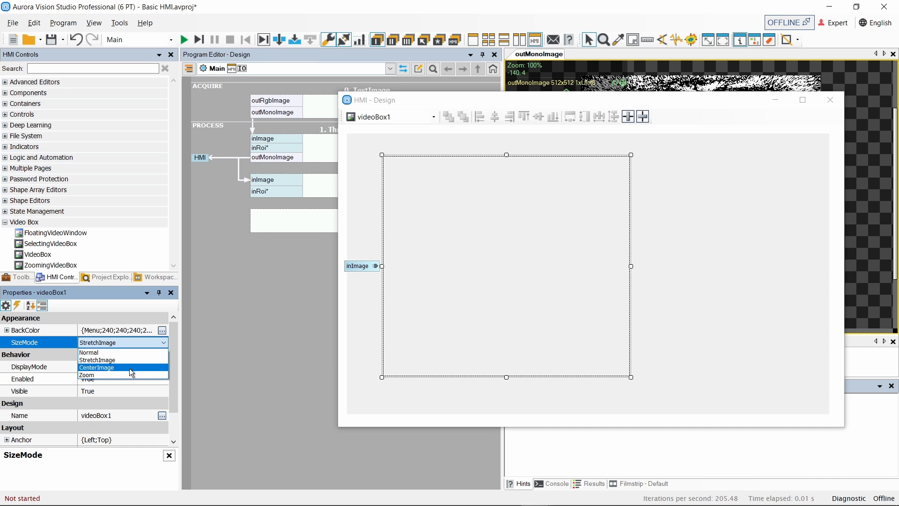
click(126, 375)
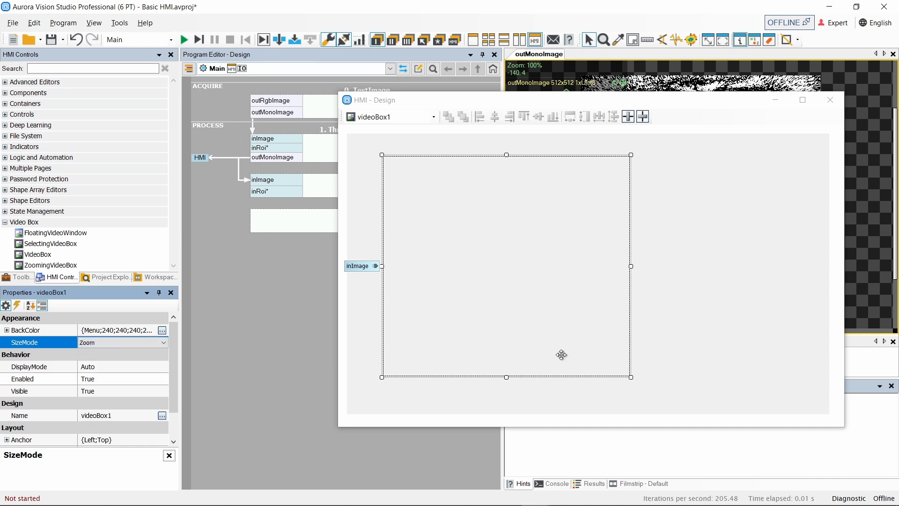
click(518, 280)
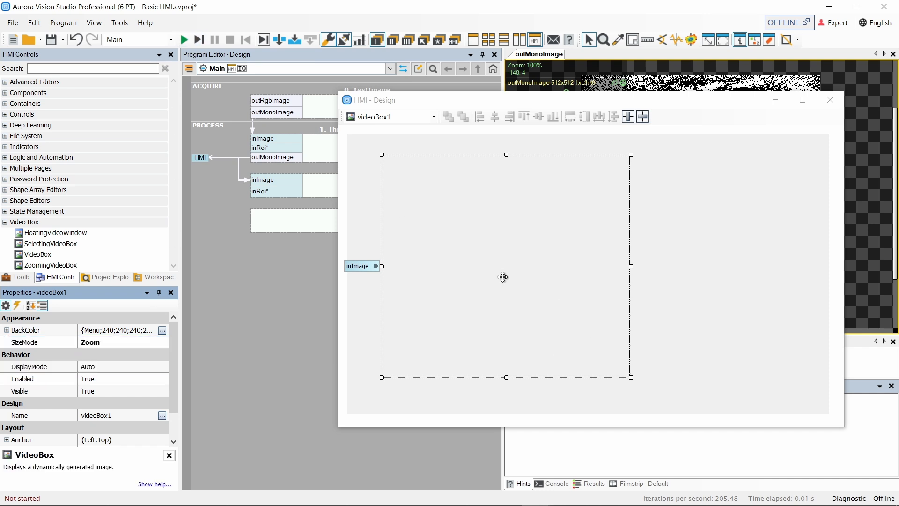
Execute a single iteration to preview the image in Zoom mode, stop the program and keep Zoom as the SizeMode.
click(199, 40)
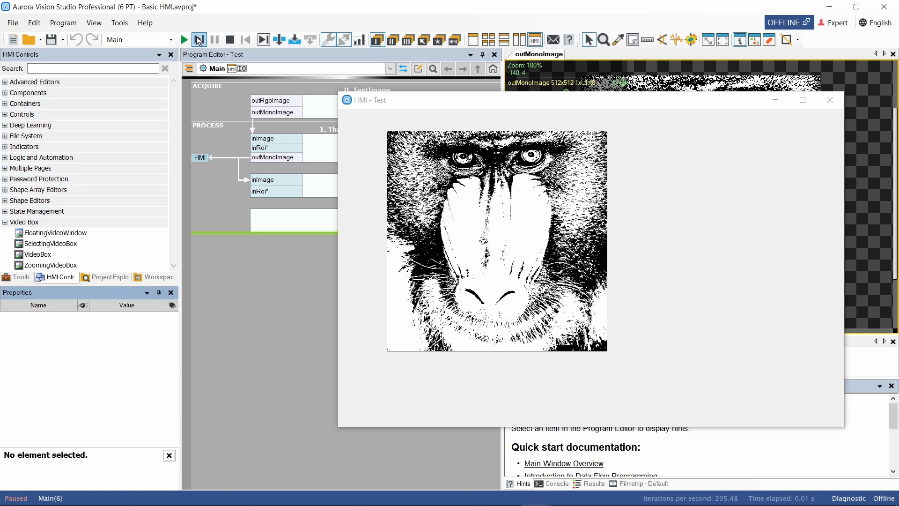
click(229, 40)
click(482, 287)
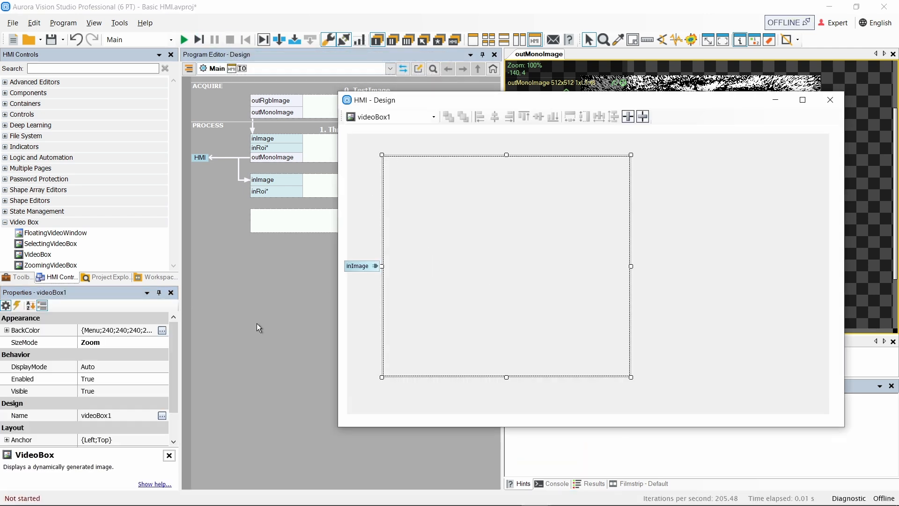
click(140, 346)
click(141, 346)
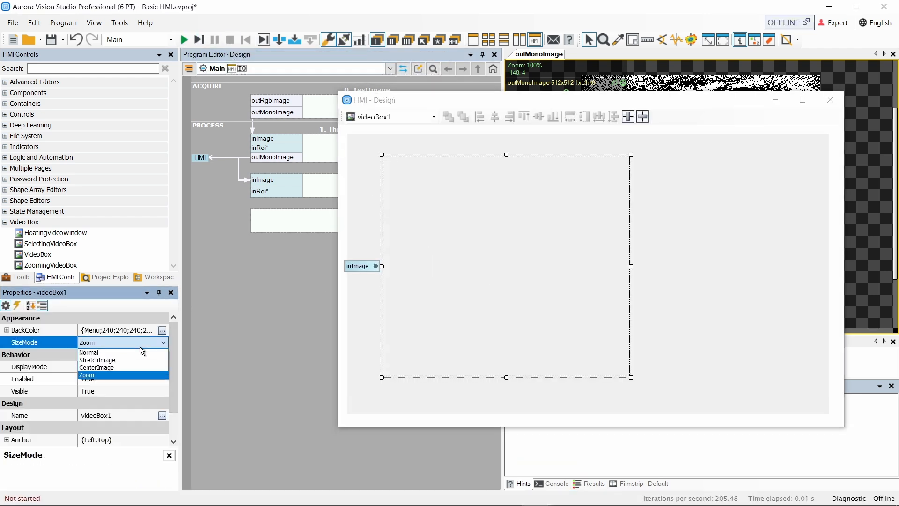
click(125, 375)
click(506, 291)
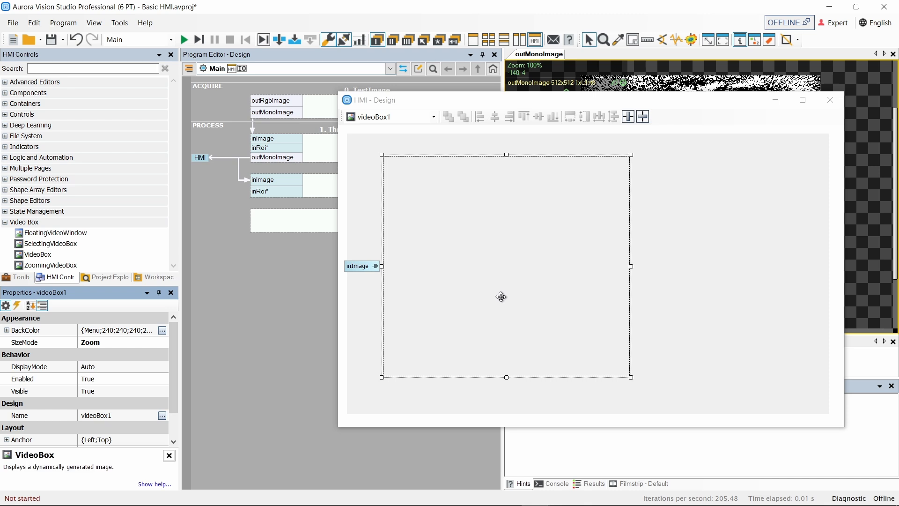
Try centring the video box horizontally on the canvas, and place it in the left half, vertically centred.
drag(504, 282, 499, 285)
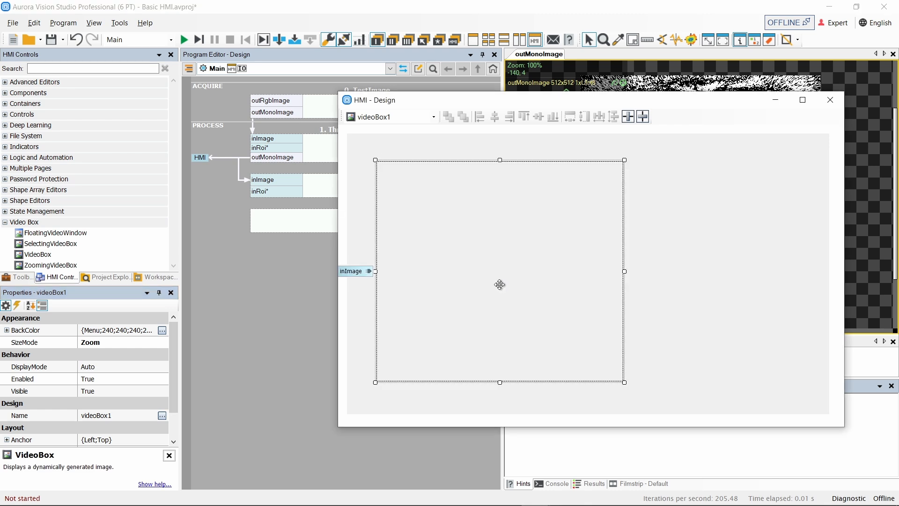
click(643, 117)
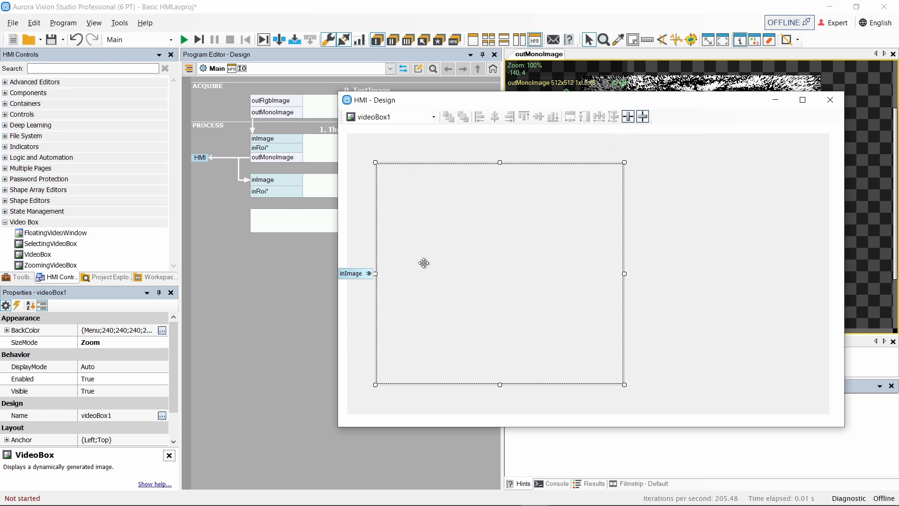
click(628, 117)
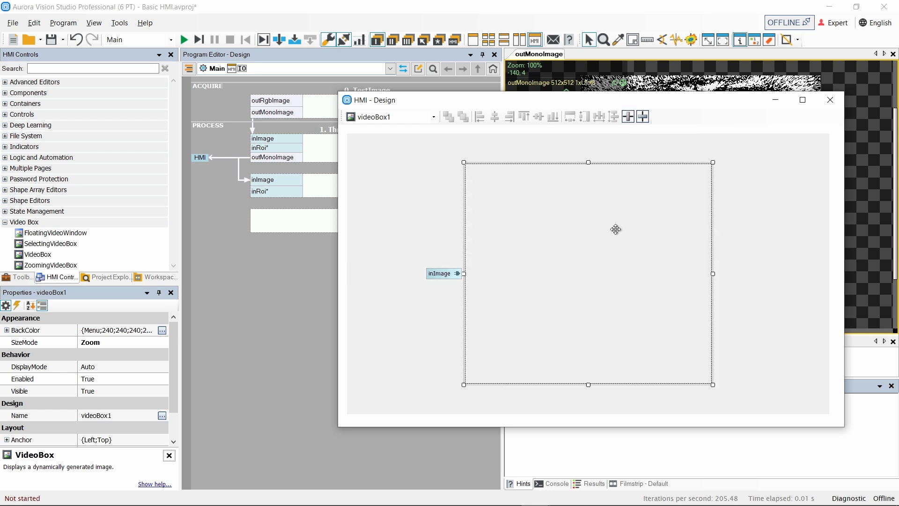
drag(618, 242, 521, 242)
click(643, 116)
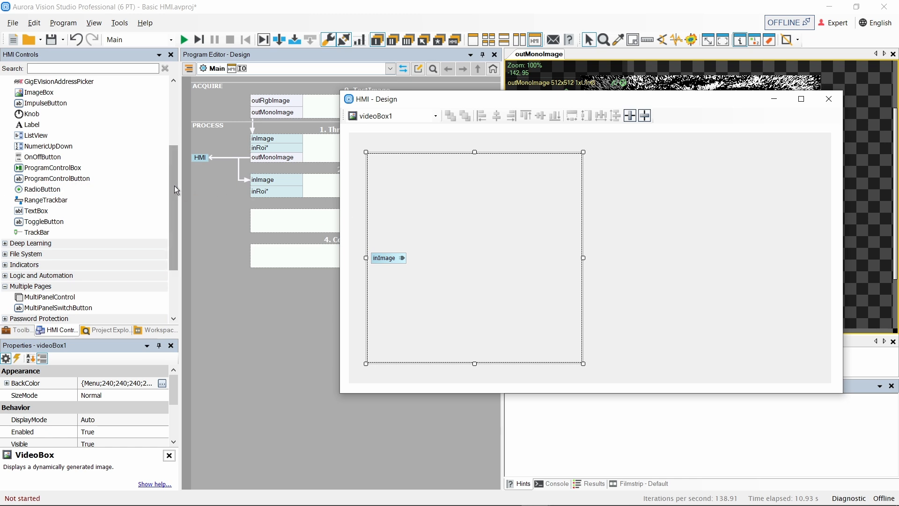
Add a TrackBar to the HMI canvas just right of the video box's upper edge and a Knob directly beneath it.
drag(174, 186, 172, 136)
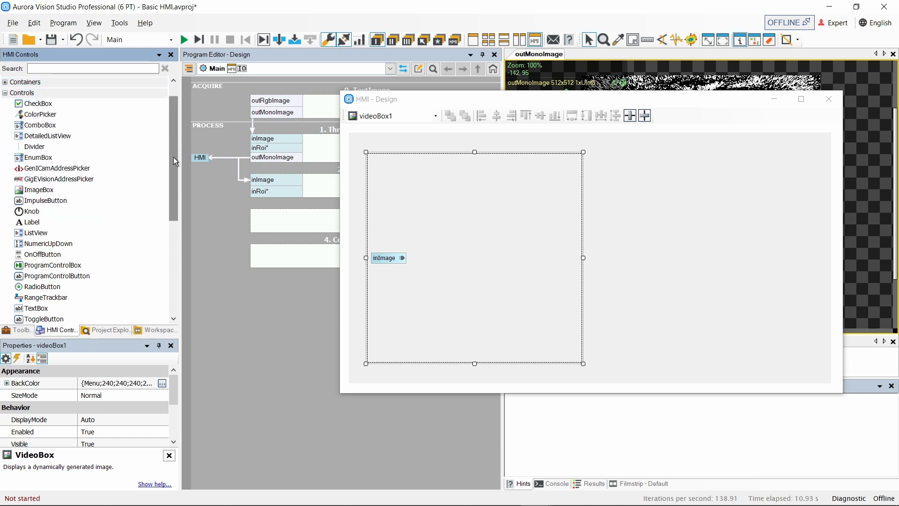
drag(173, 156, 168, 189)
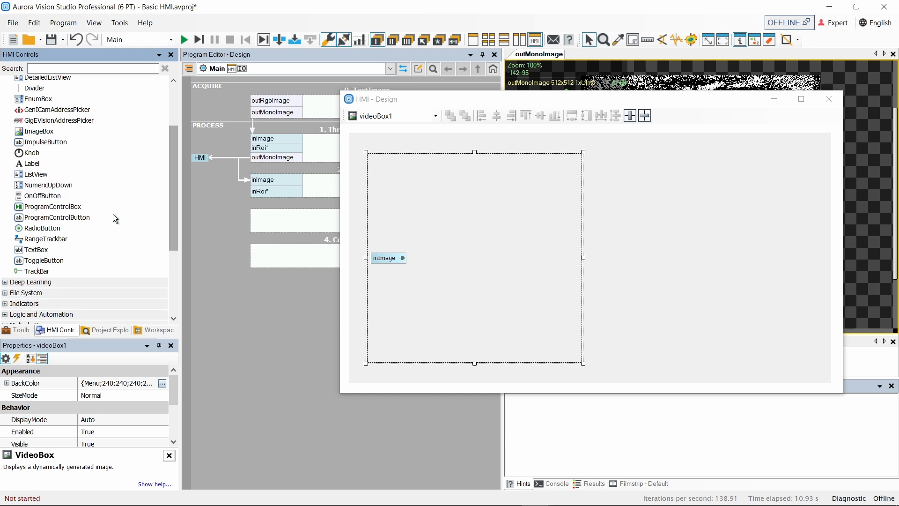
click(92, 249)
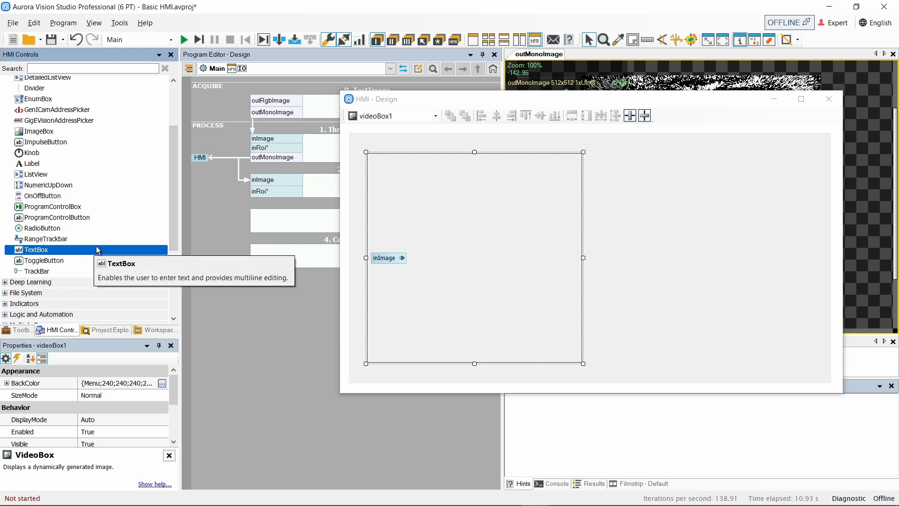
click(77, 261)
click(71, 268)
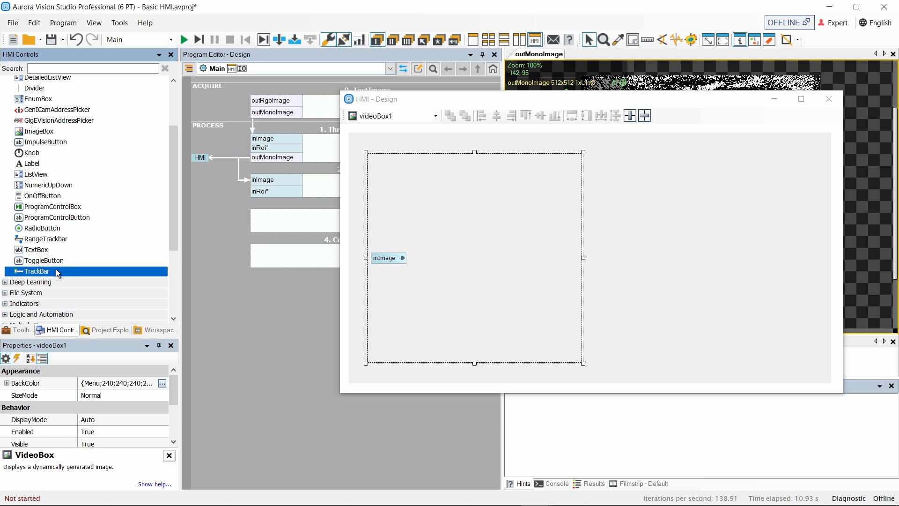
drag(103, 269, 630, 170)
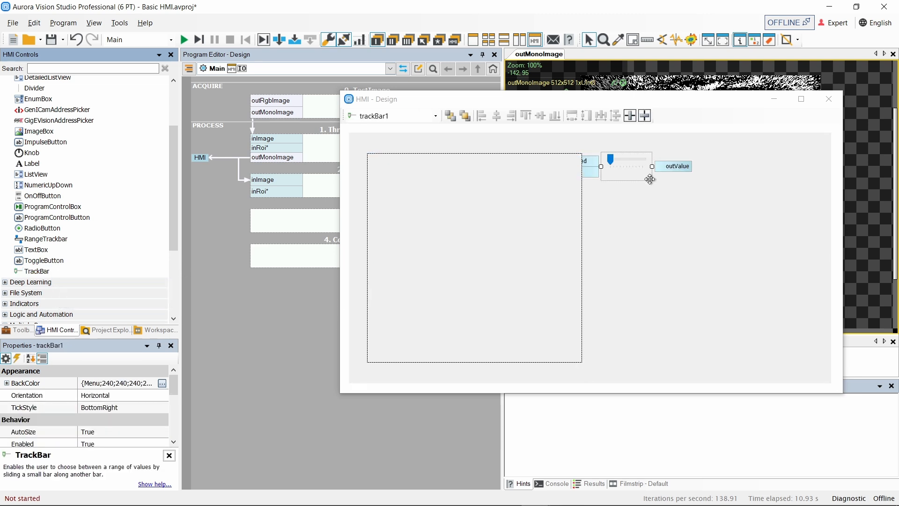
click(83, 155)
drag(81, 153, 627, 213)
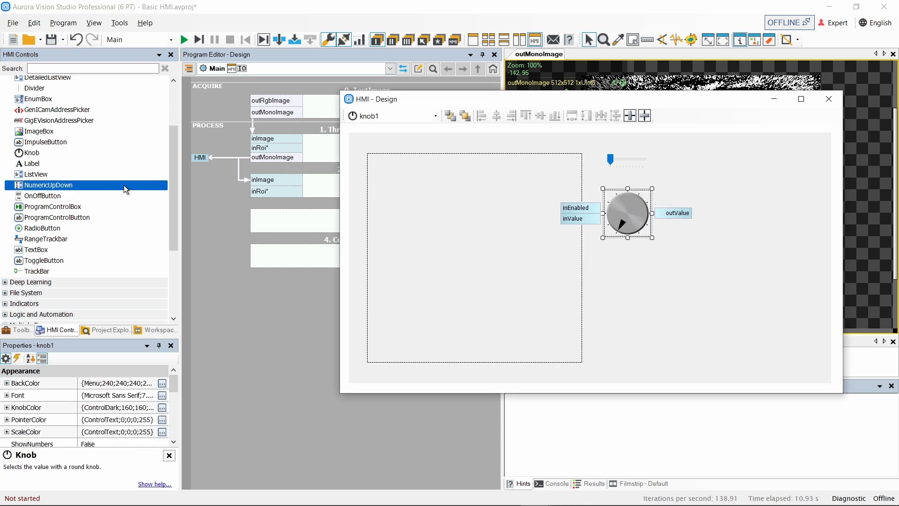
Add an ImpulseButton and a RadioButton to the canvas, stacked below the knob.
click(68, 145)
drag(66, 145, 628, 260)
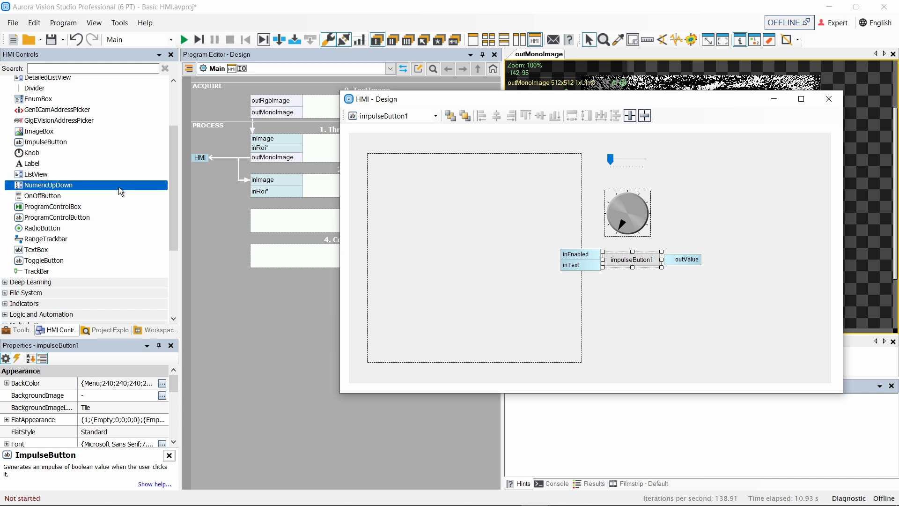
click(84, 230)
drag(83, 229, 614, 304)
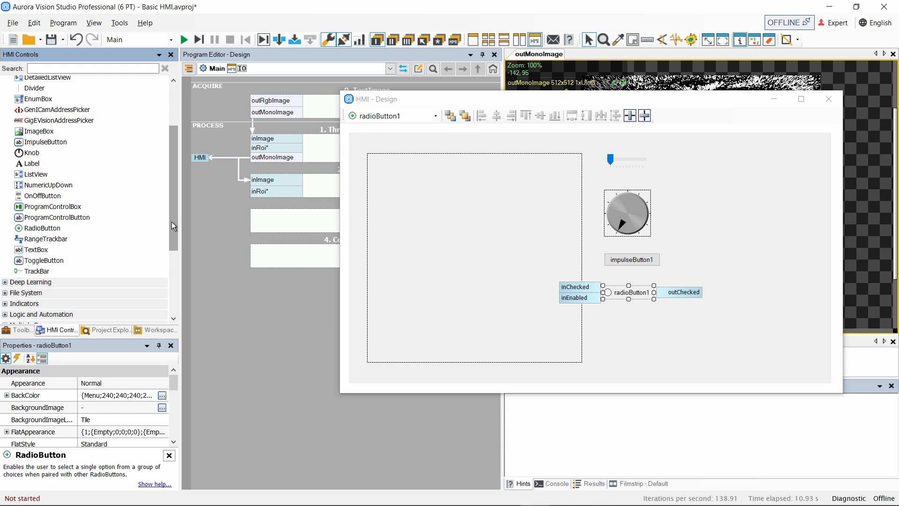
drag(172, 221, 173, 212)
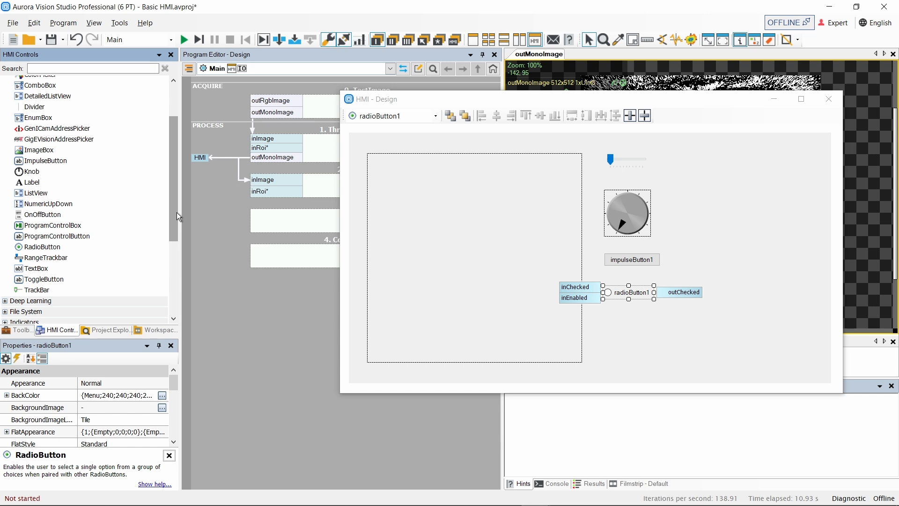
scroll(175, 213, up, 1)
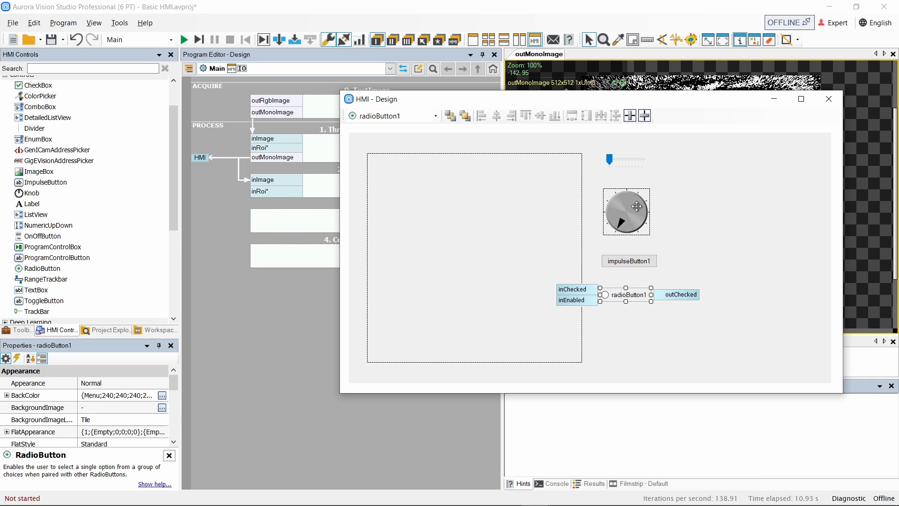
Delete the impulse button, the radio button and the track bar from the canvas, keeping the knob.
click(630, 261)
key(Delete)
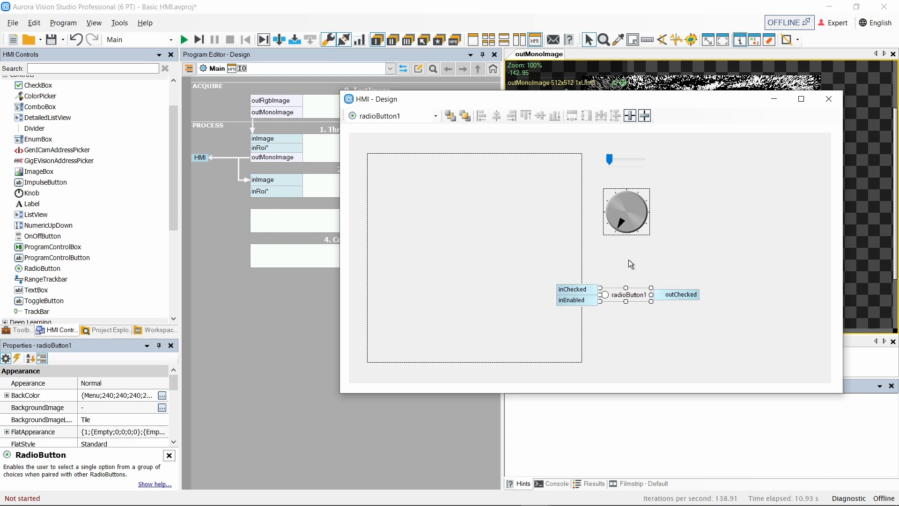
key(Delete)
click(623, 161)
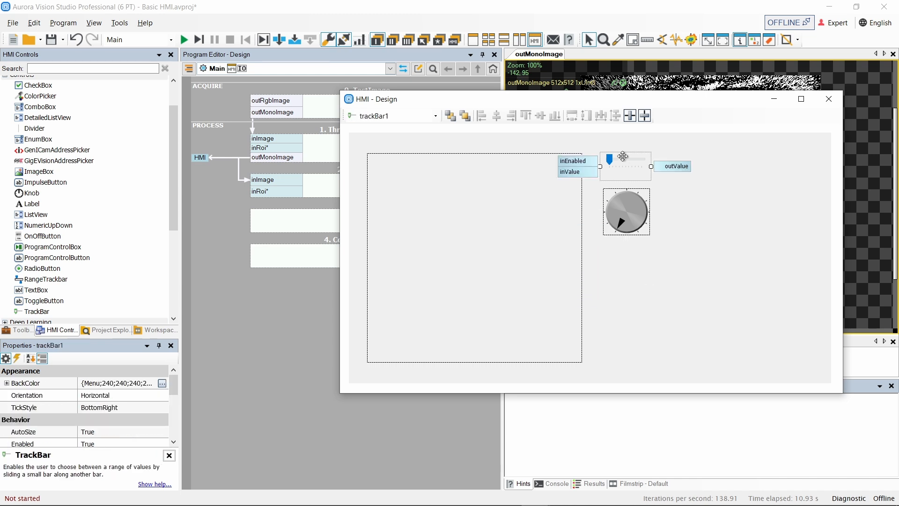
key(Delete)
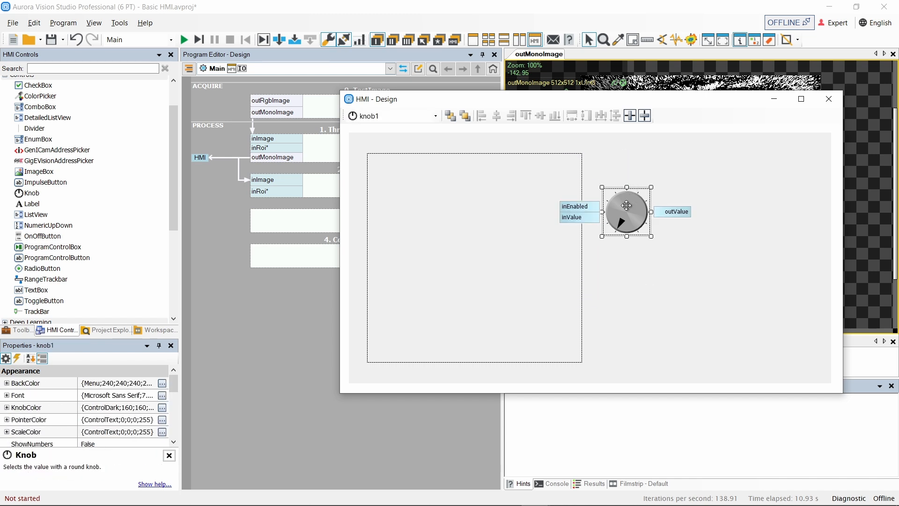
Move the knob down beside the middle of the video box and centre it vertically on the canvas.
drag(628, 207, 631, 240)
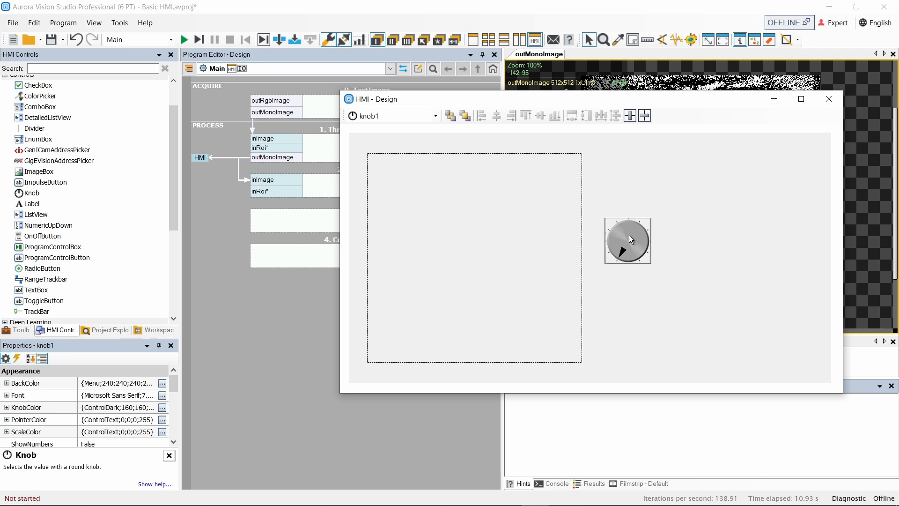
drag(635, 283, 627, 249)
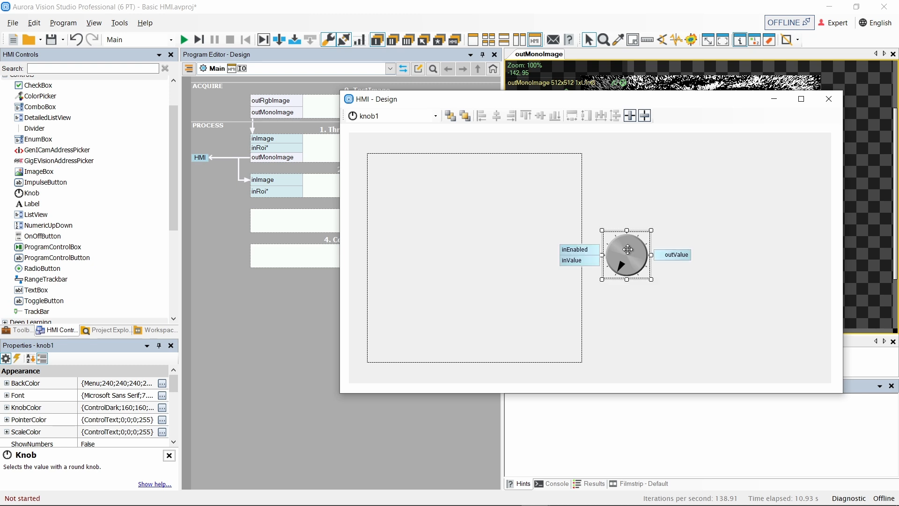
click(646, 116)
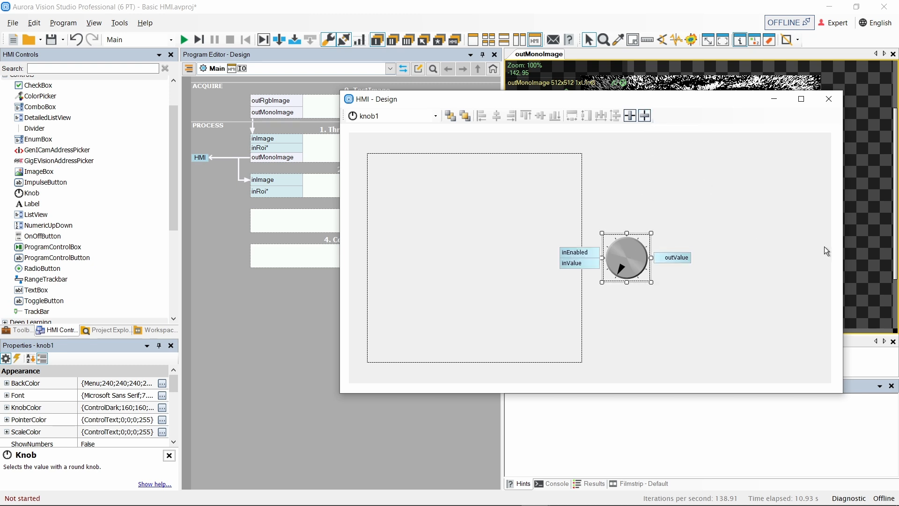
Narrow the HMI canvas so it ends just past the knob, and shrink the HMI window to match.
click(806, 246)
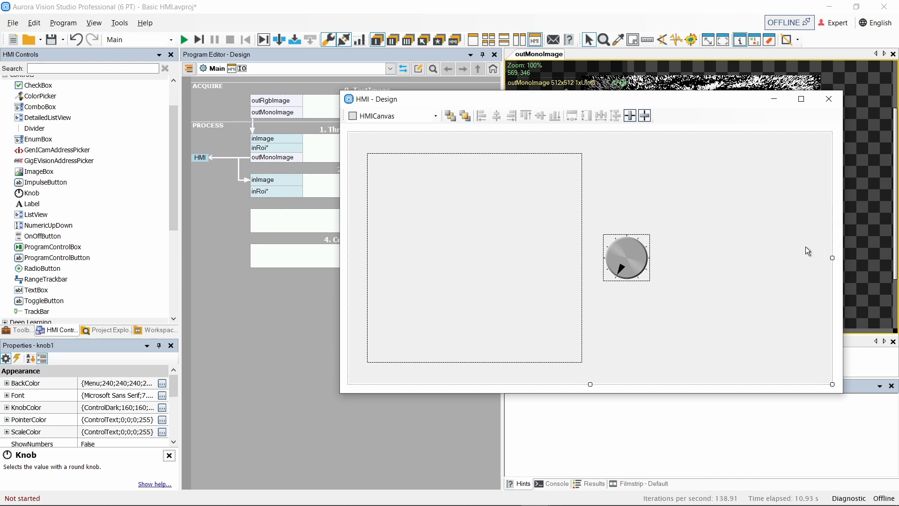
drag(832, 255, 677, 257)
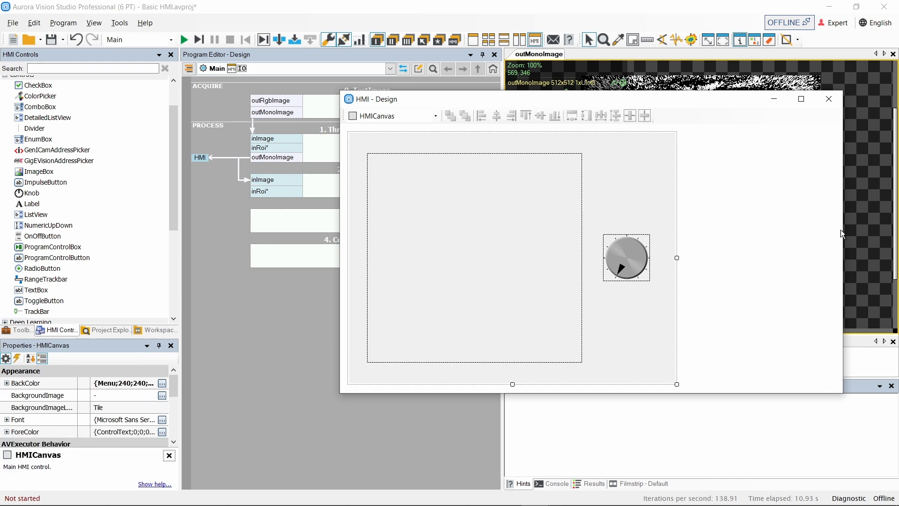
drag(841, 230, 668, 230)
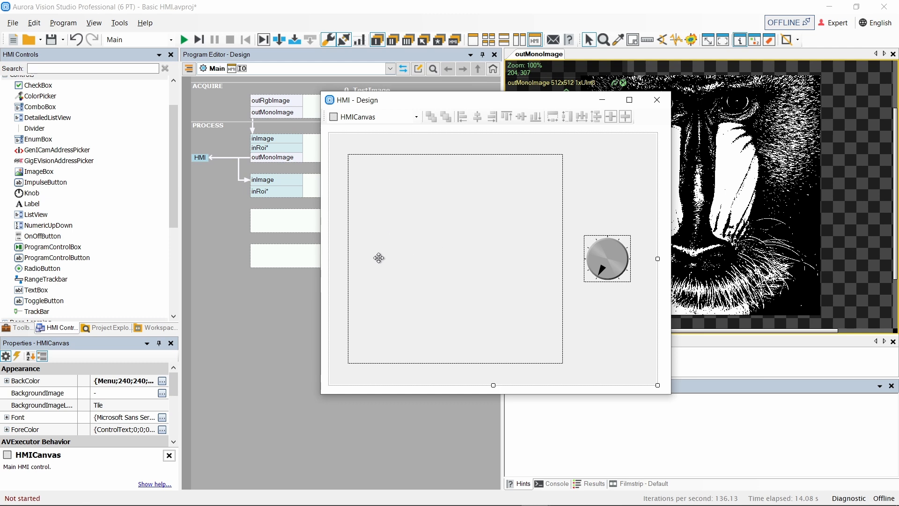
Set the knob's Maximum property to 255.
click(610, 257)
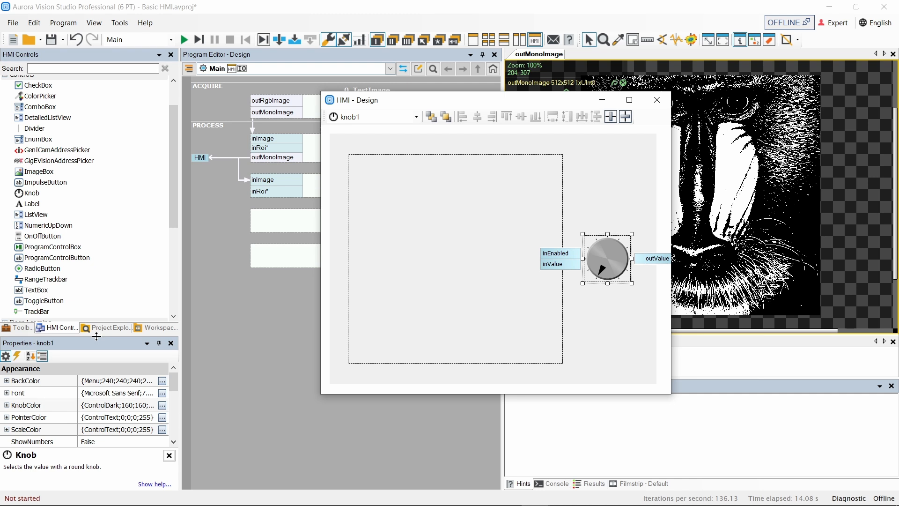
drag(96, 336, 111, 199)
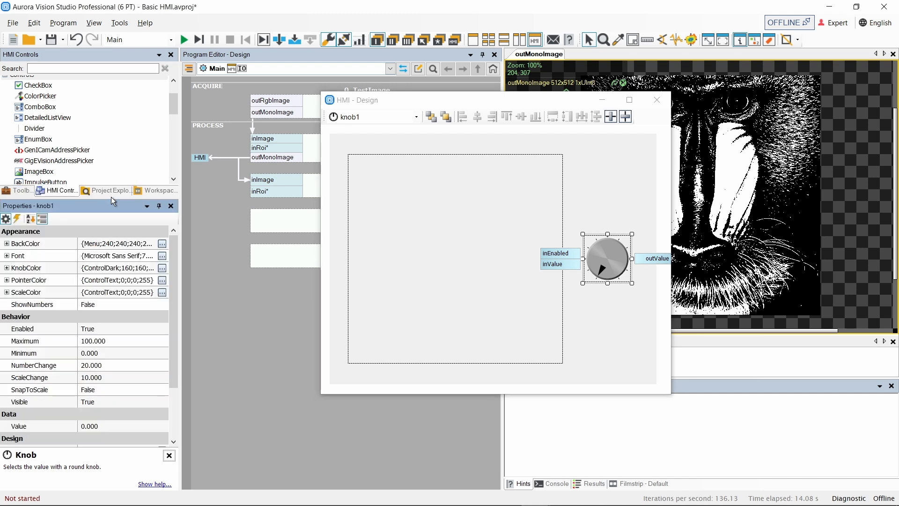
drag(136, 244, 168, 301)
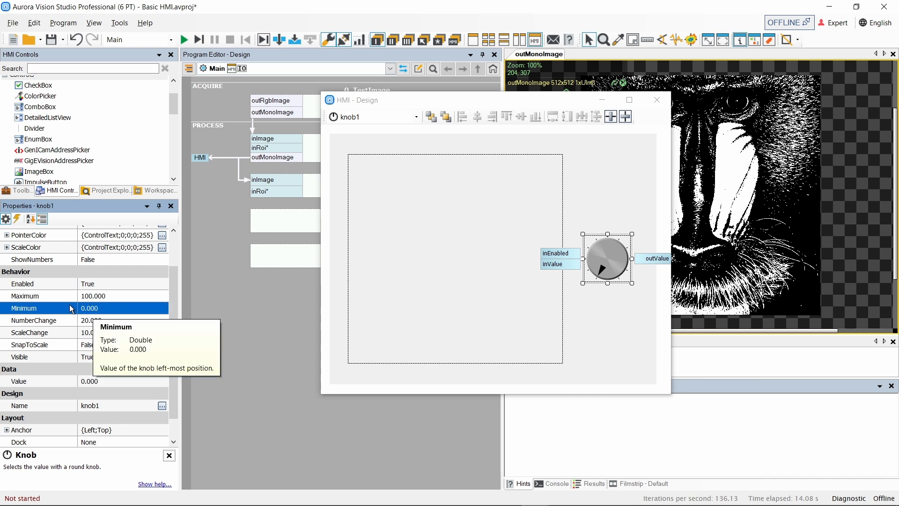
click(94, 296)
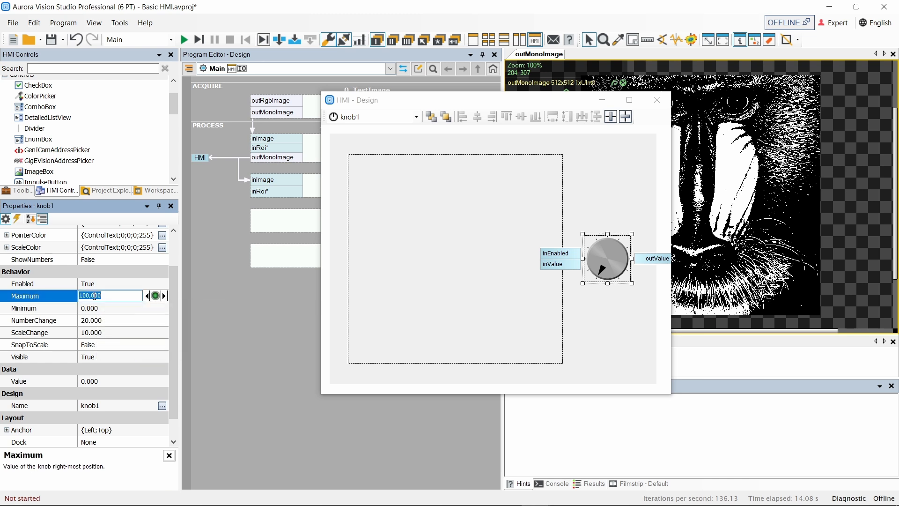
text(255)
key(Return)
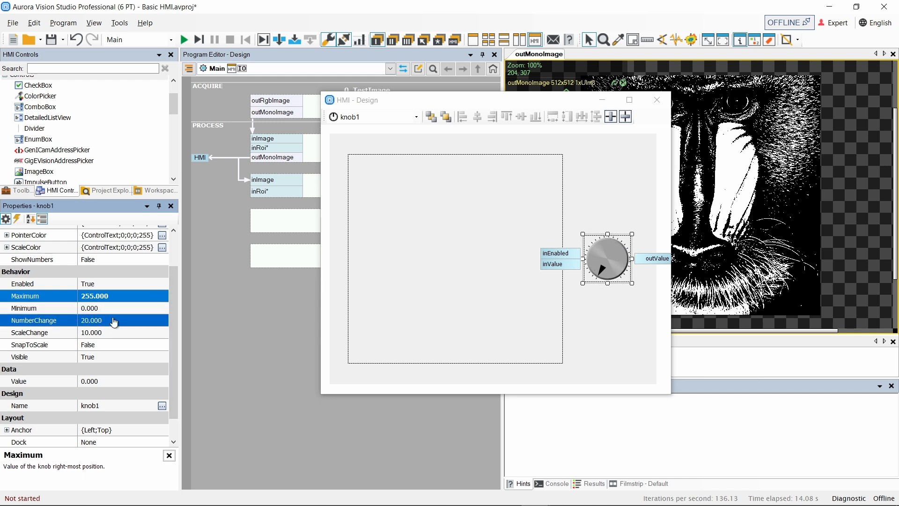
Set the knob's NumberChange property to 10.
mouse_move(103, 327)
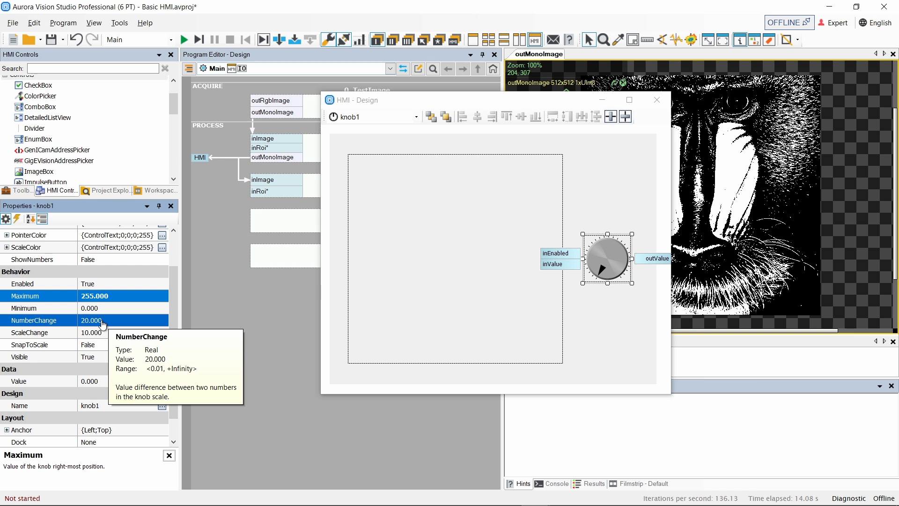
click(103, 323)
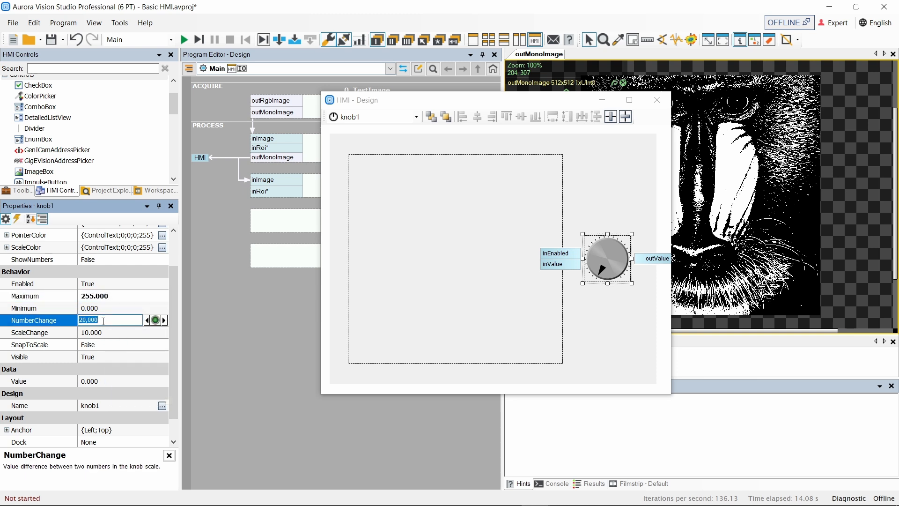
text(10)
key(Return)
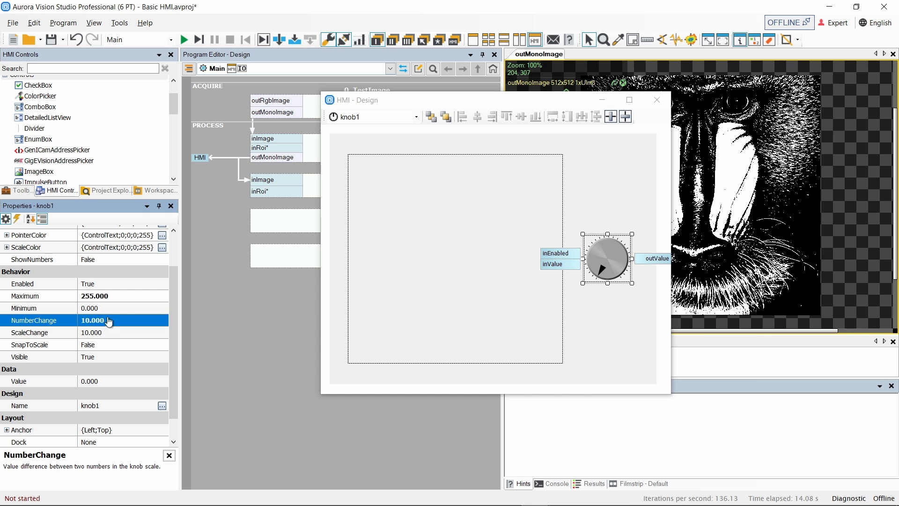
Run the program to check the image and the knob in the HMI, then stop it.
click(184, 41)
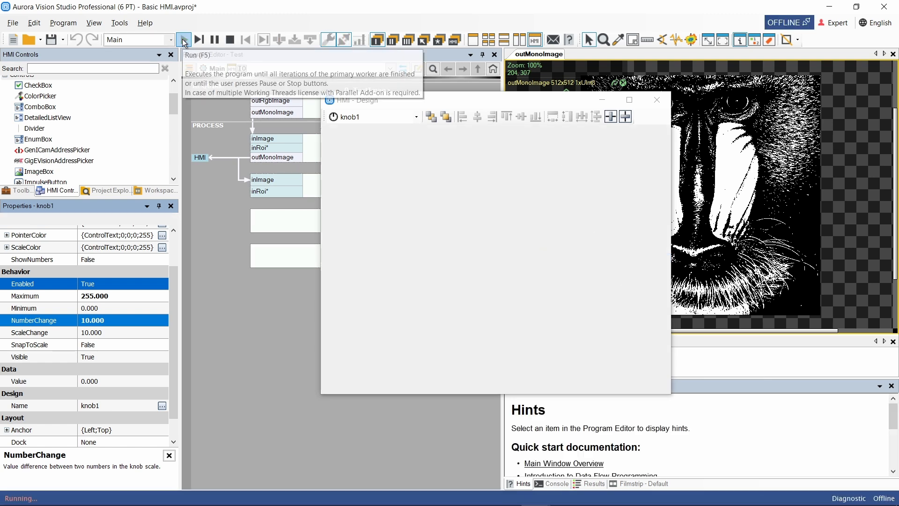
mouse_move(592, 252)
mouse_down()
mouse_move(584, 234)
mouse_move(598, 223)
mouse_move(616, 241)
mouse_move(611, 250)
mouse_move(587, 221)
mouse_move(578, 246)
mouse_up()
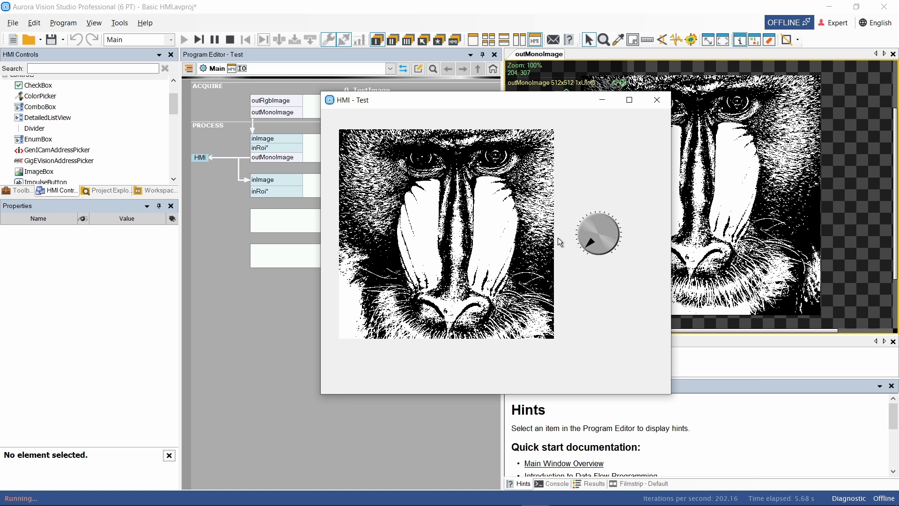
click(231, 40)
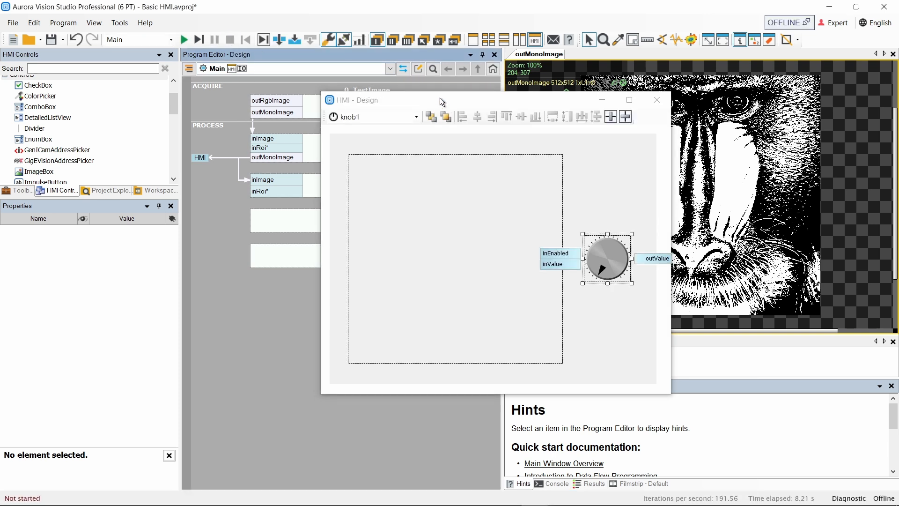
Connect the knob's outValue to the inMinValue input of the ThresholdImage filter, keeping the HMI window clear of the filter ports.
drag(440, 98, 611, 133)
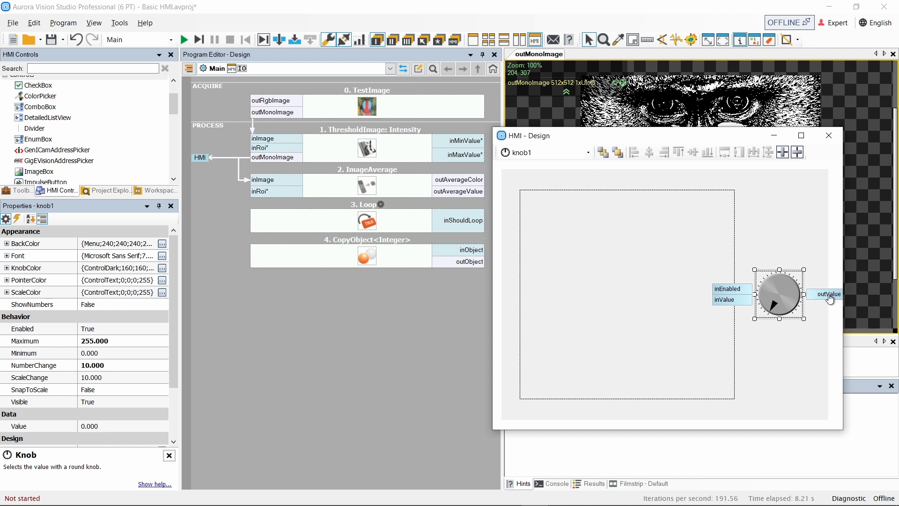
drag(830, 299, 818, 239)
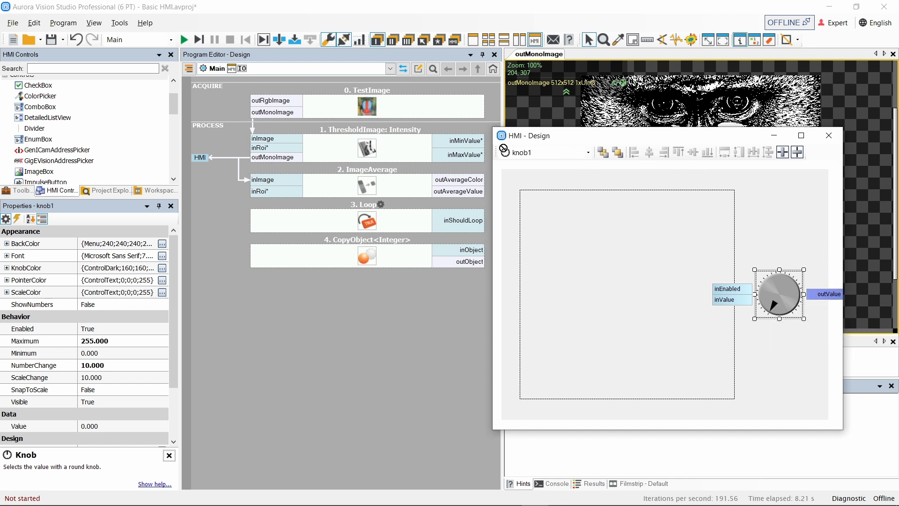
drag(504, 149, 459, 139)
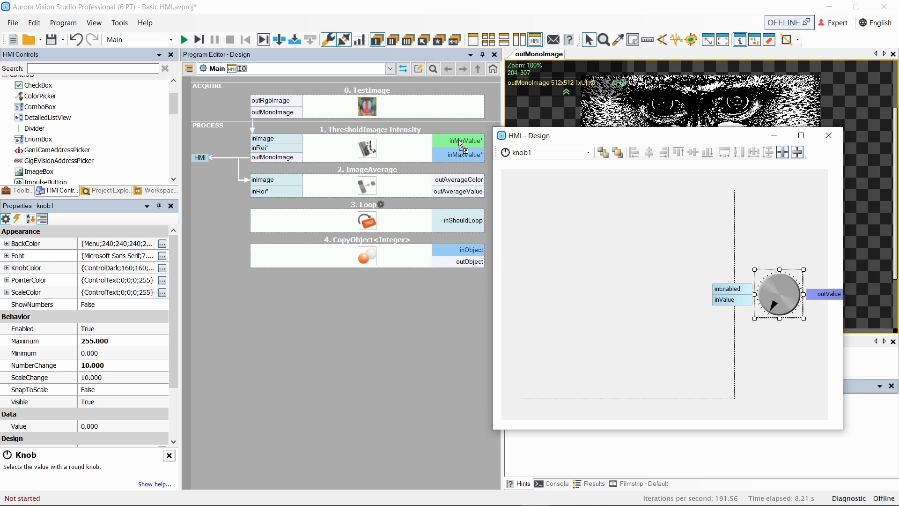
drag(461, 143, 459, 141)
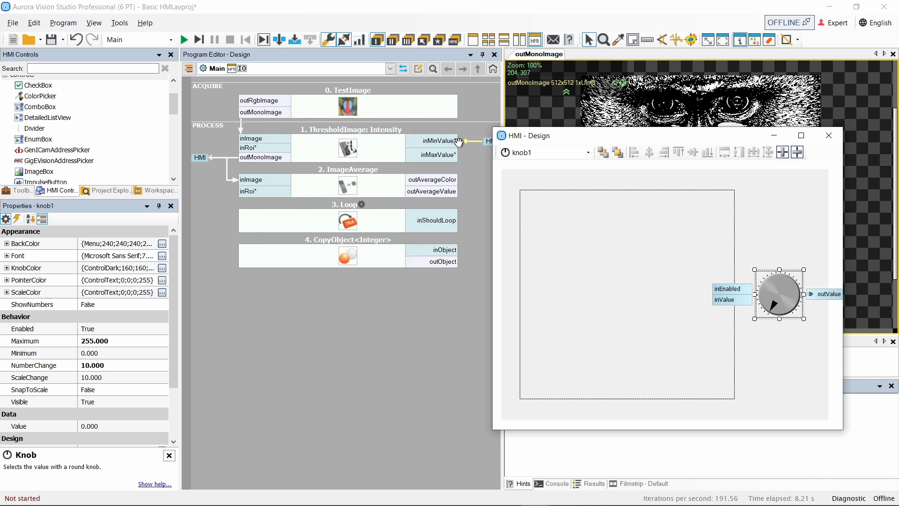
drag(570, 135, 594, 132)
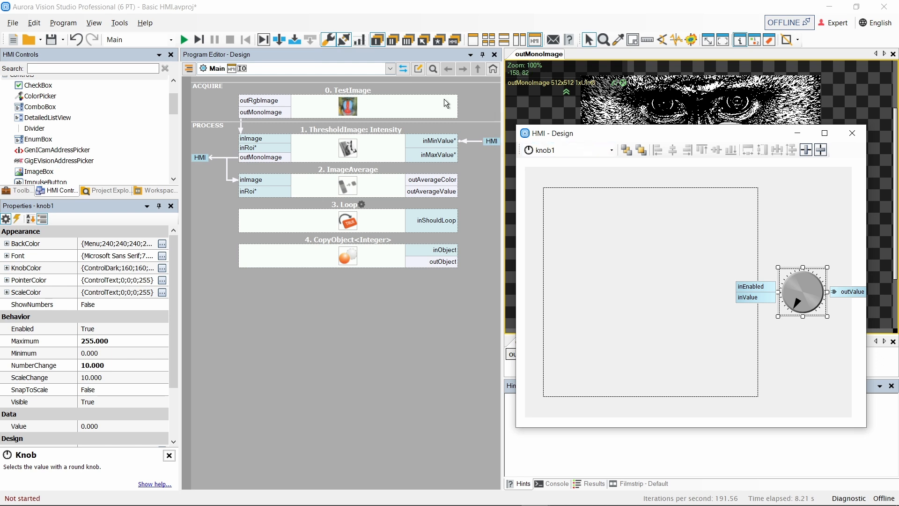
Run the program, turn the knob to test how it changes the thresholded image, and stop the program.
click(184, 40)
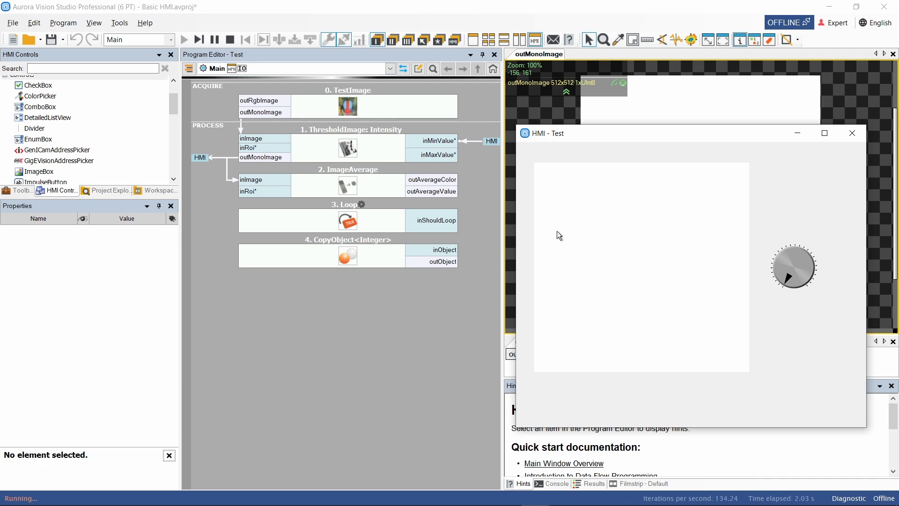
drag(787, 276, 798, 258)
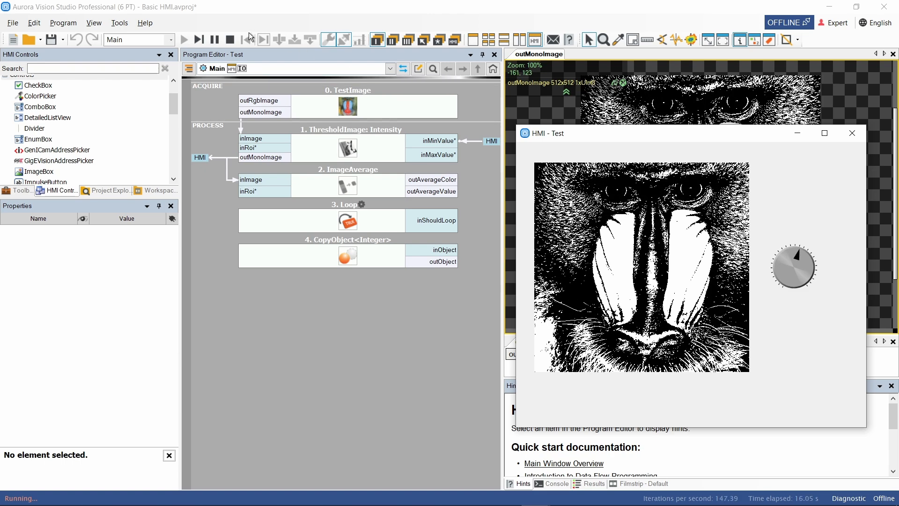
click(232, 38)
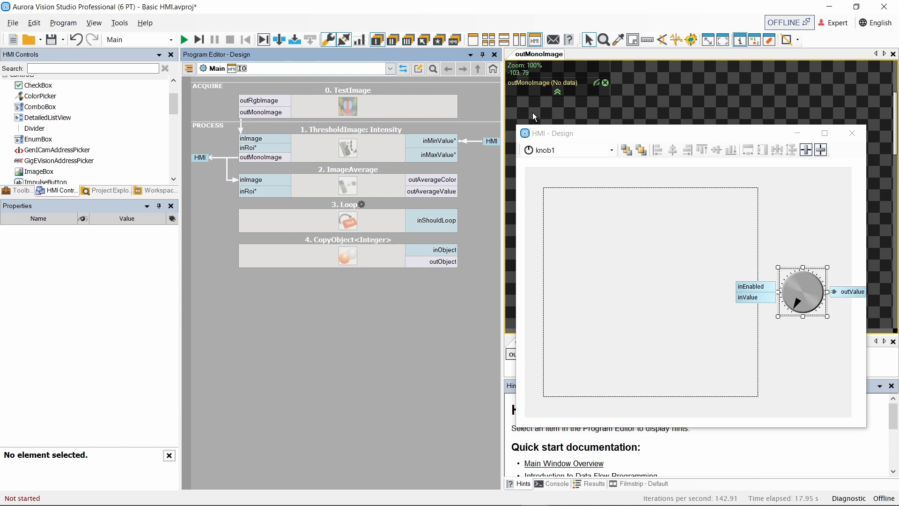
Add a Label control to the HMI below the knob, making room by moving the HMI window and enlarging the controls list.
drag(600, 135, 557, 32)
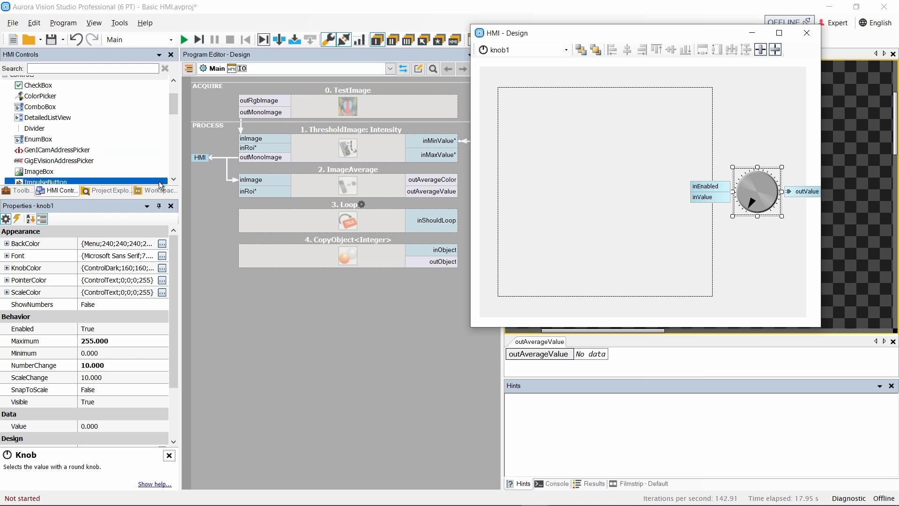
drag(99, 198, 91, 304)
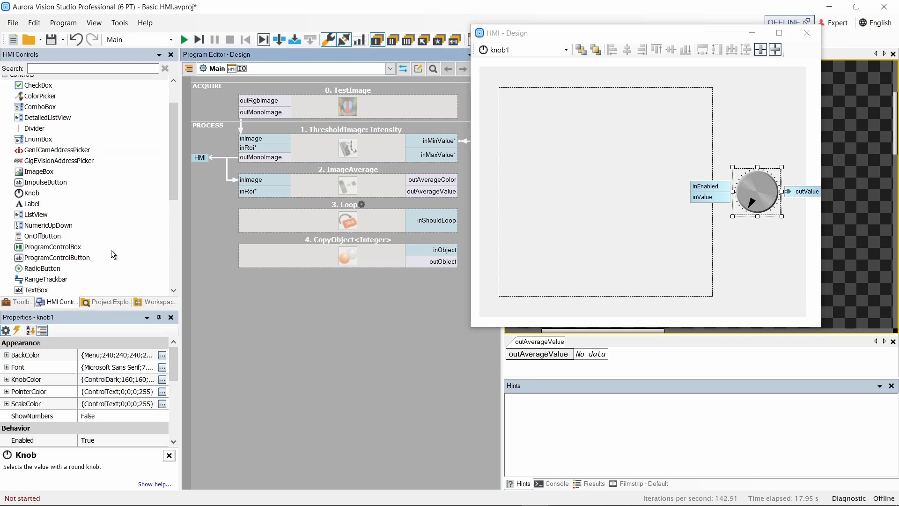
click(112, 207)
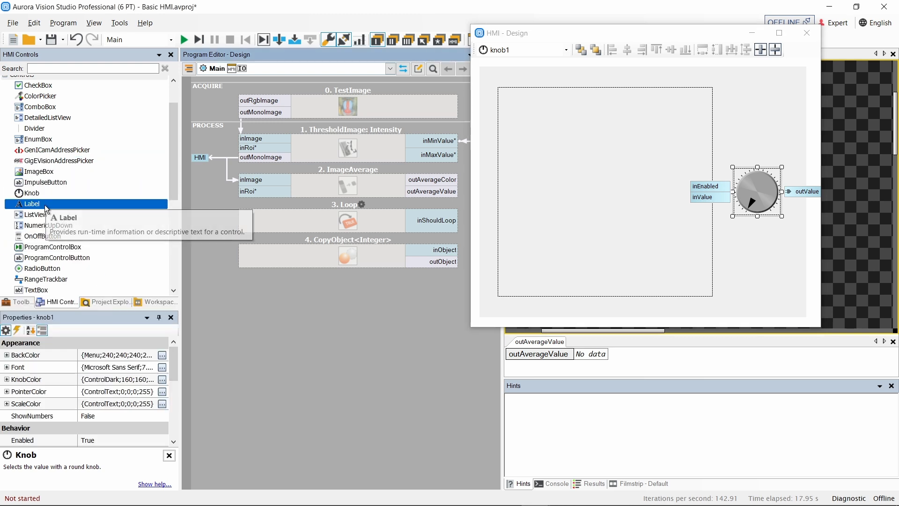
drag(53, 210, 745, 268)
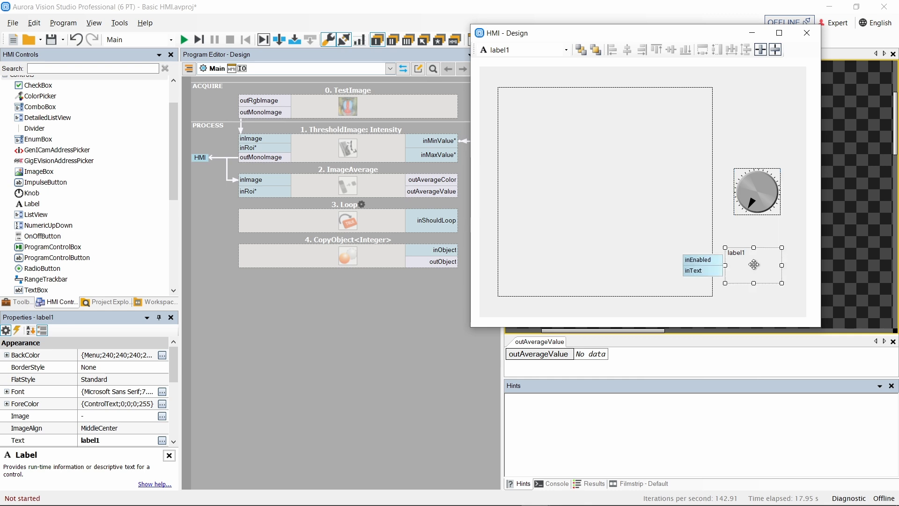
Align the centers of the knob and the label, and move both slightly down beside the video box.
ctrl+click(758, 193)
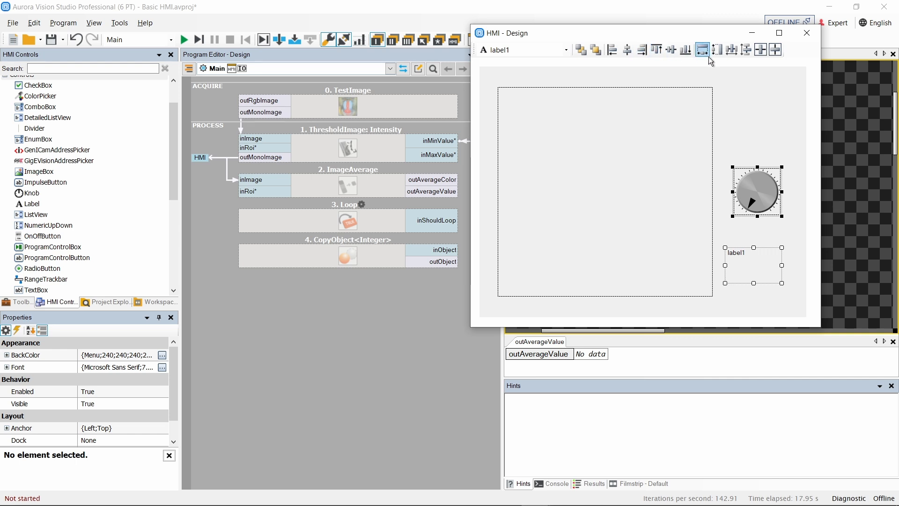
click(627, 49)
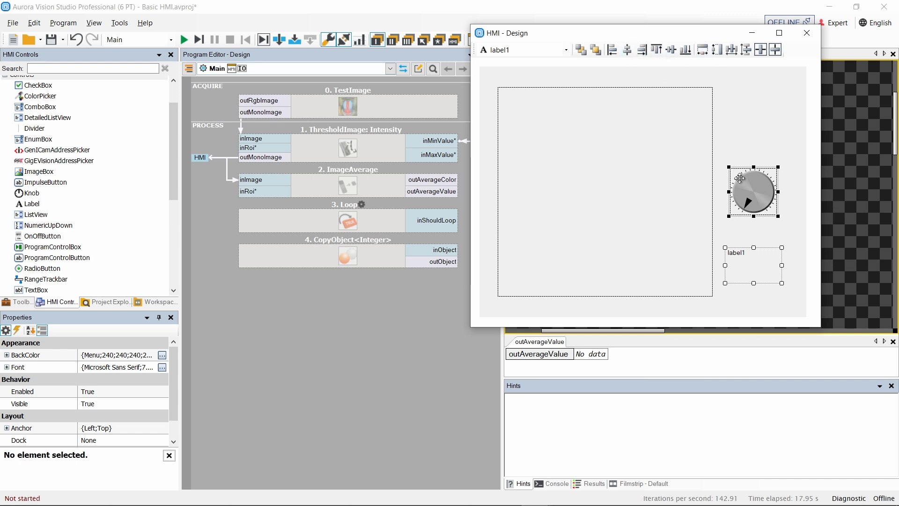
drag(754, 185, 761, 203)
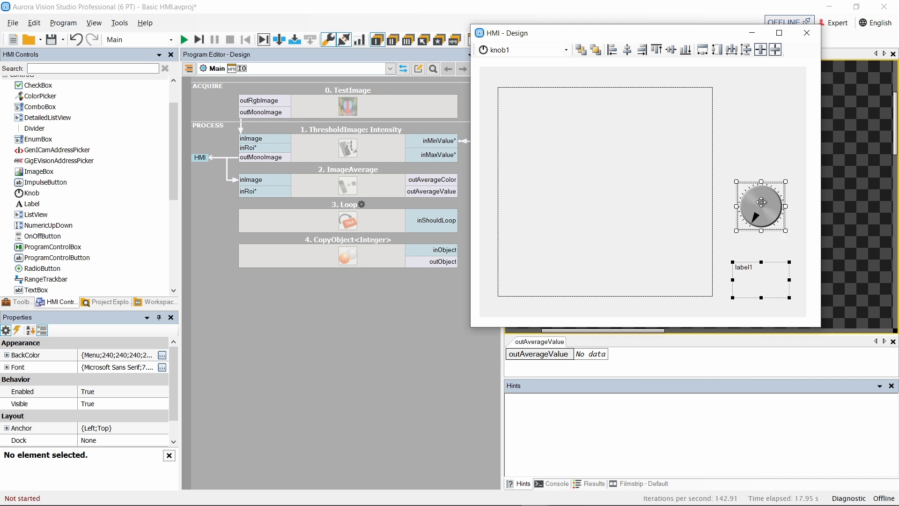
click(752, 137)
Connect the outAverageValue output of the ImageAverage filter to the label's inText input.
click(766, 285)
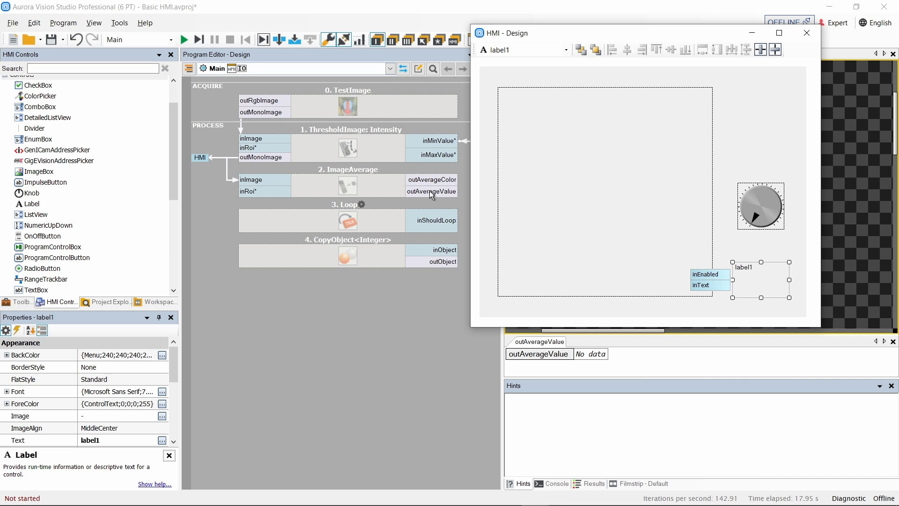
drag(431, 194, 706, 292)
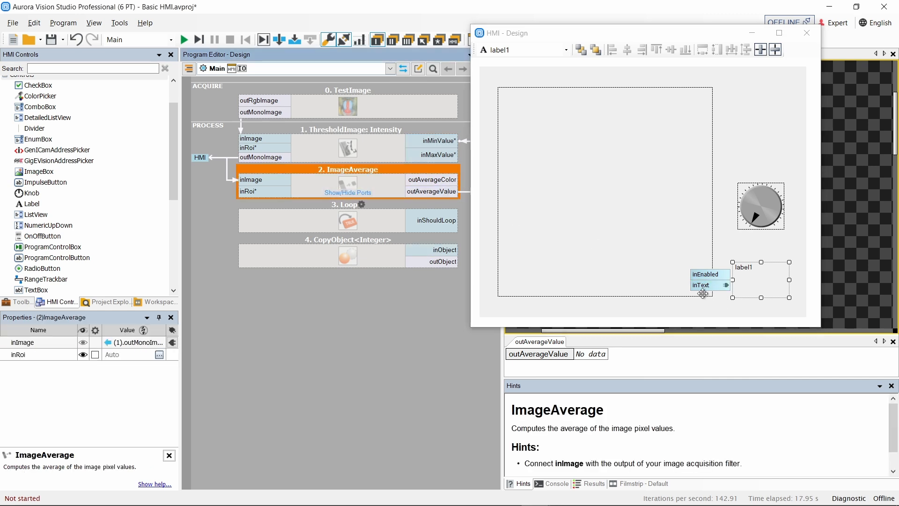
click(753, 277)
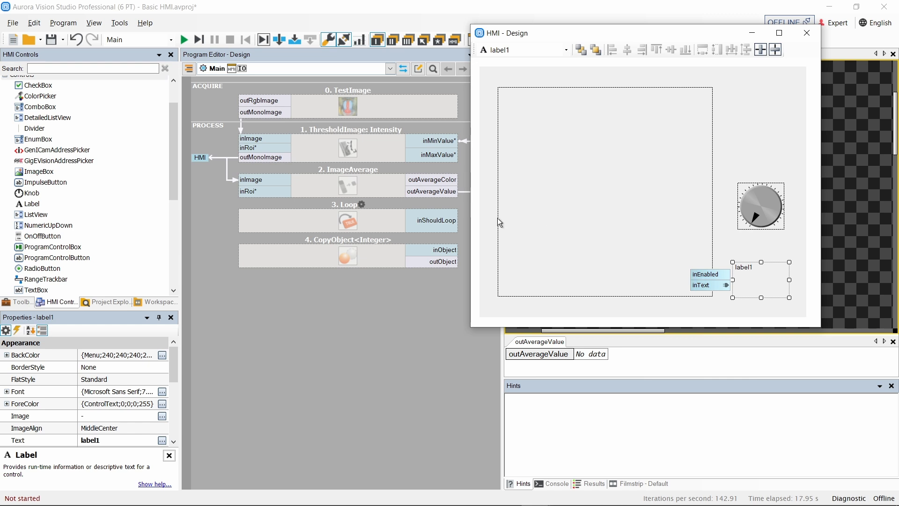
Run the program, turn the knob to check the average value in the label, and stop the program.
click(184, 40)
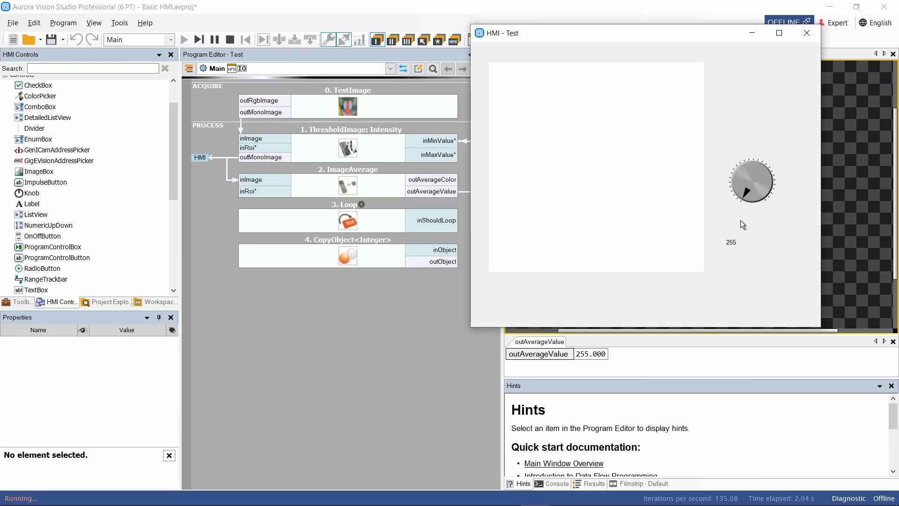
drag(749, 197, 759, 171)
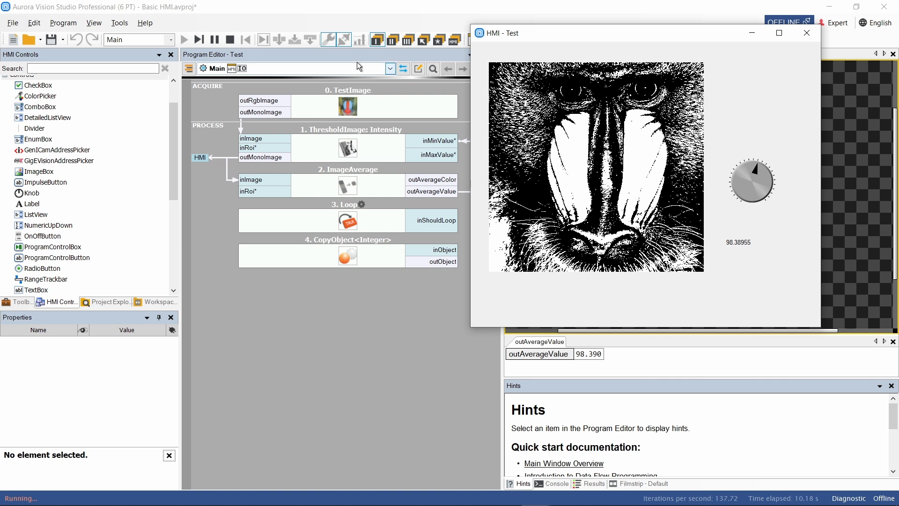
click(229, 40)
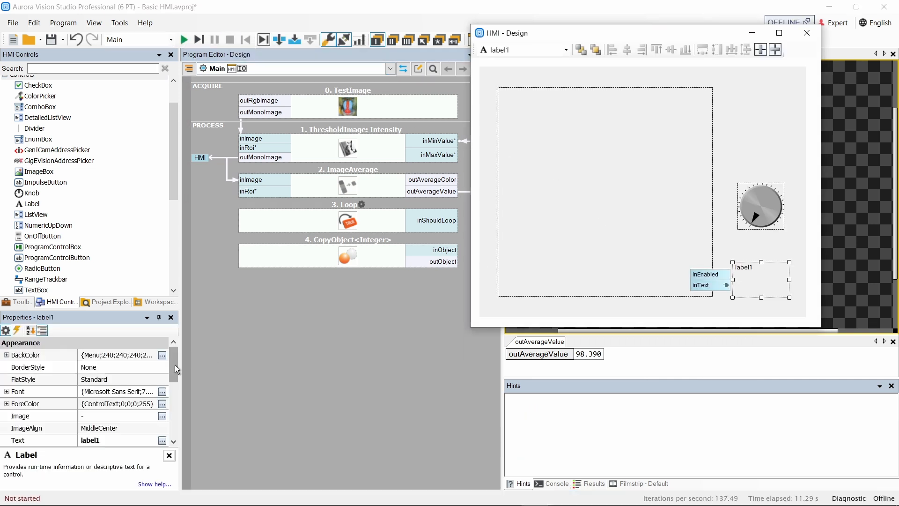
Set the label's BorderStyle to FixedSingle and its font size to 14.
click(140, 367)
click(141, 367)
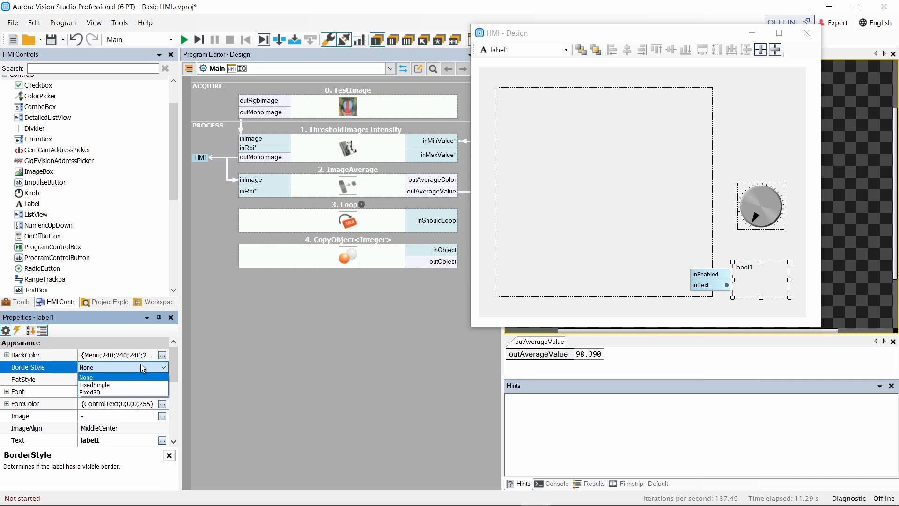
click(137, 384)
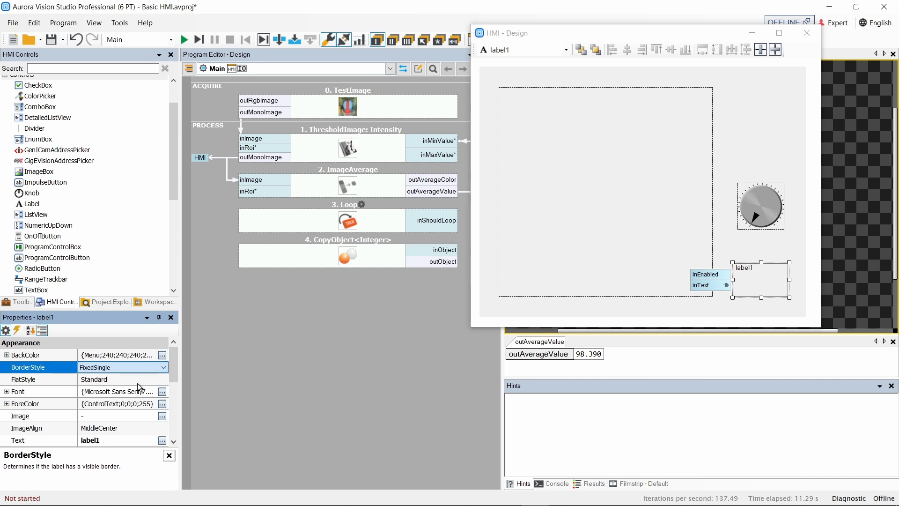
click(163, 391)
click(501, 185)
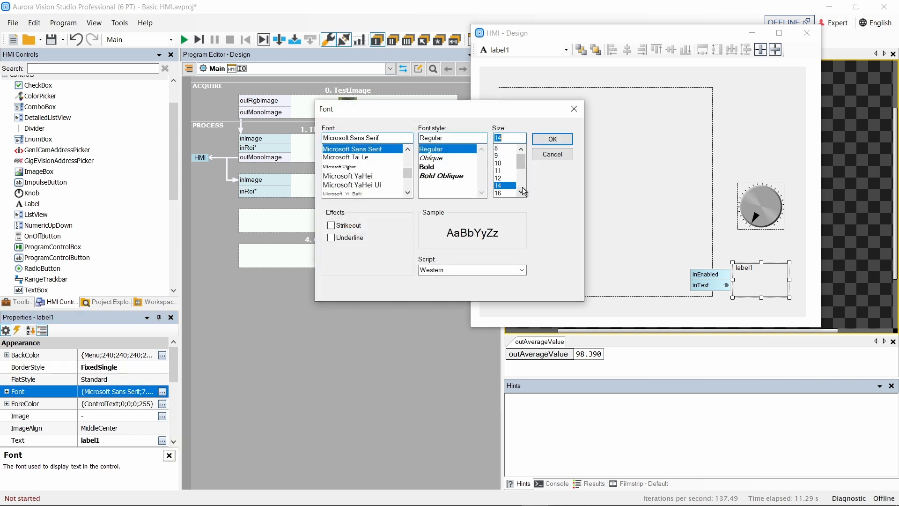
click(552, 139)
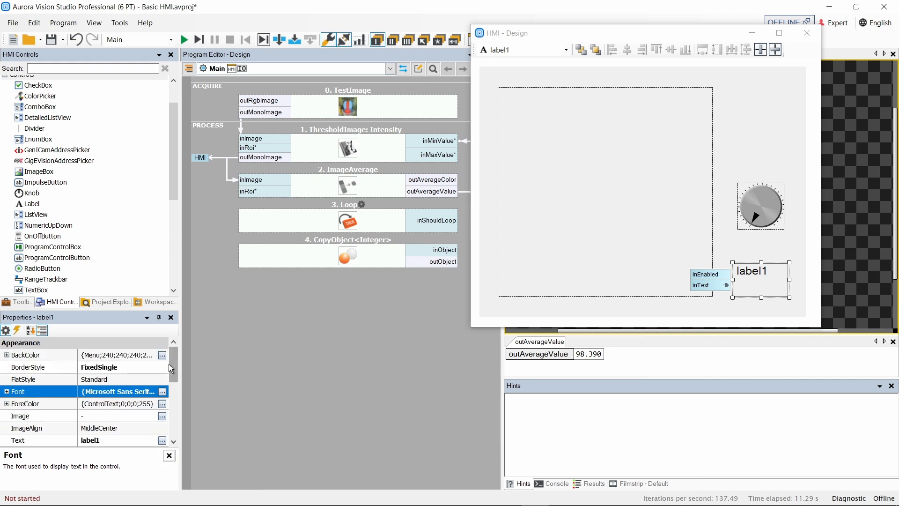
Set the label's TextAlign to MiddleCenter and its Text to "Value".
drag(172, 368, 174, 387)
click(140, 394)
click(145, 394)
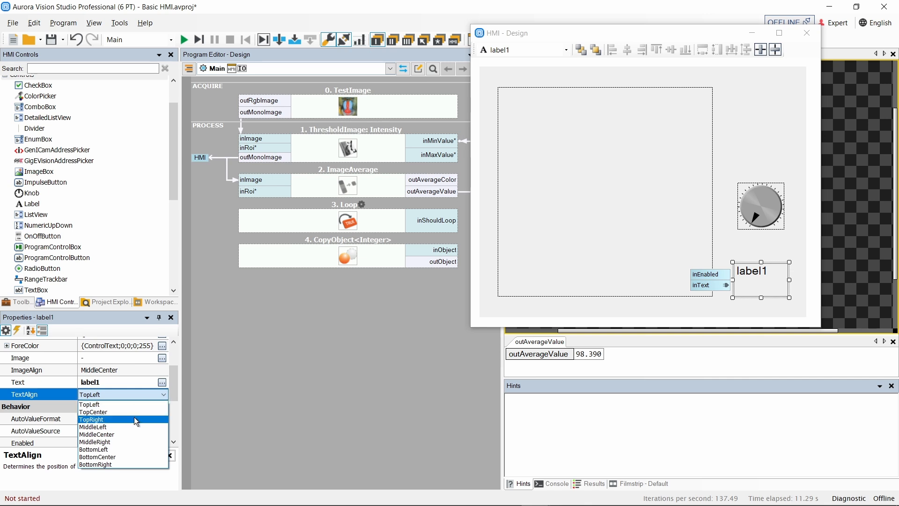
click(135, 433)
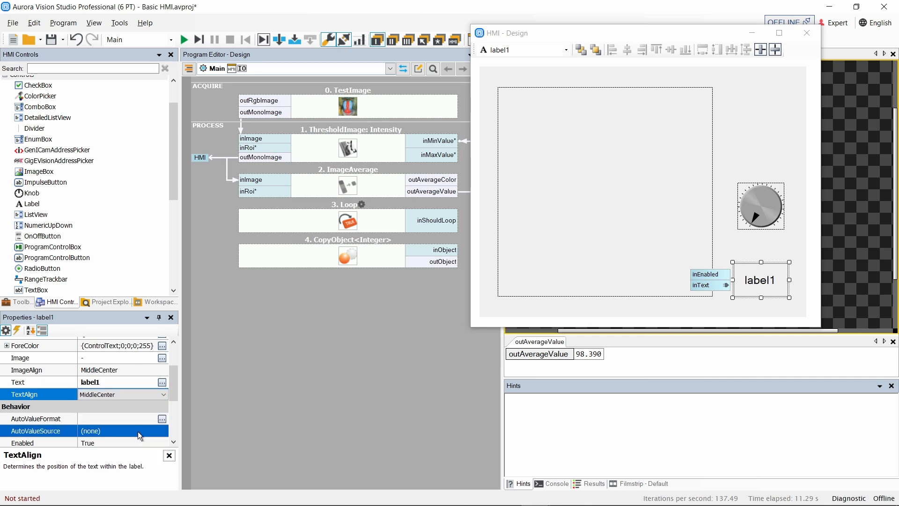
click(106, 383)
text(Value)
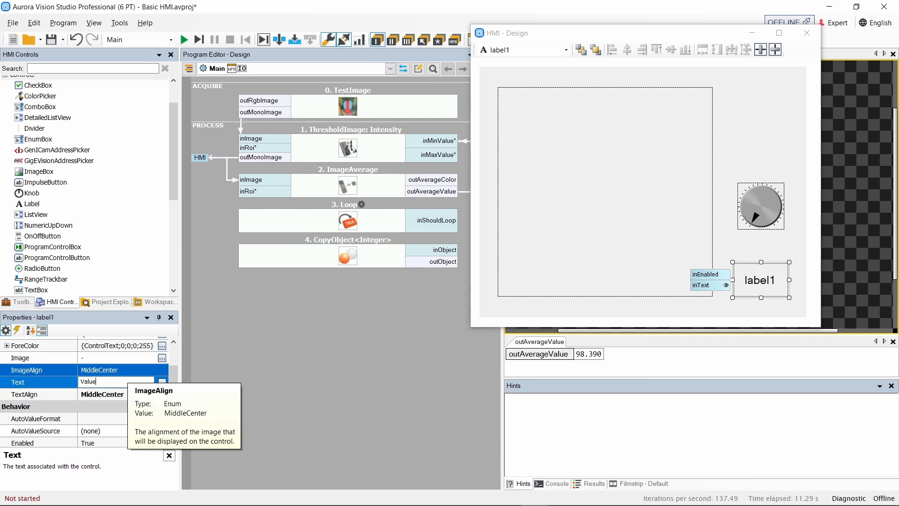
key(Return)
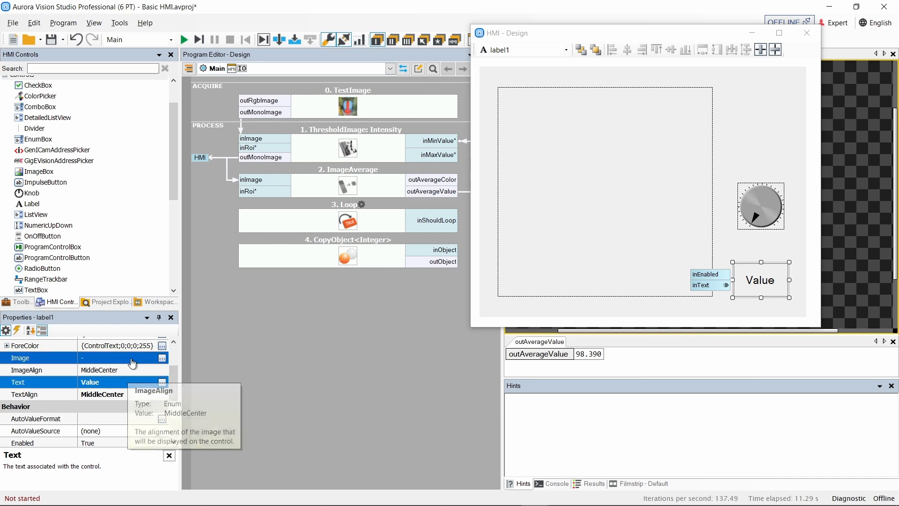
Run the program, test the knob with the formatted label while resizing the HMI window, and stop the program.
click(184, 39)
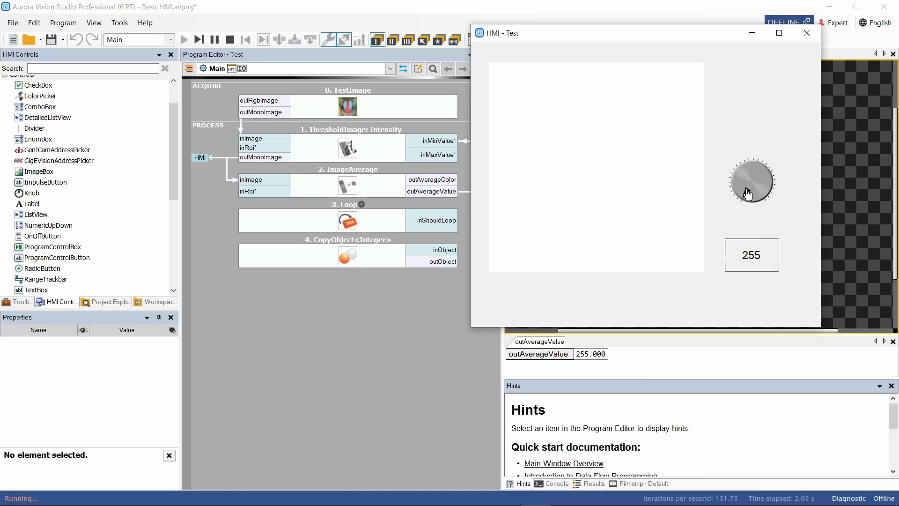
mouse_move(747, 192)
mouse_down()
mouse_move(745, 182)
mouse_move(759, 174)
mouse_move(764, 183)
mouse_move(758, 175)
mouse_move(745, 189)
mouse_move(745, 173)
mouse_move(761, 181)
mouse_move(748, 176)
mouse_move(749, 188)
mouse_move(747, 176)
mouse_up()
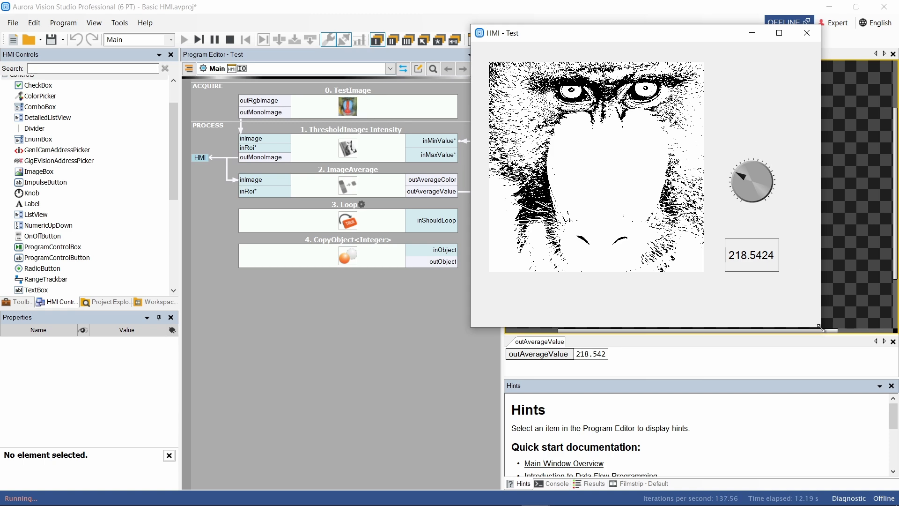
drag(819, 330, 810, 294)
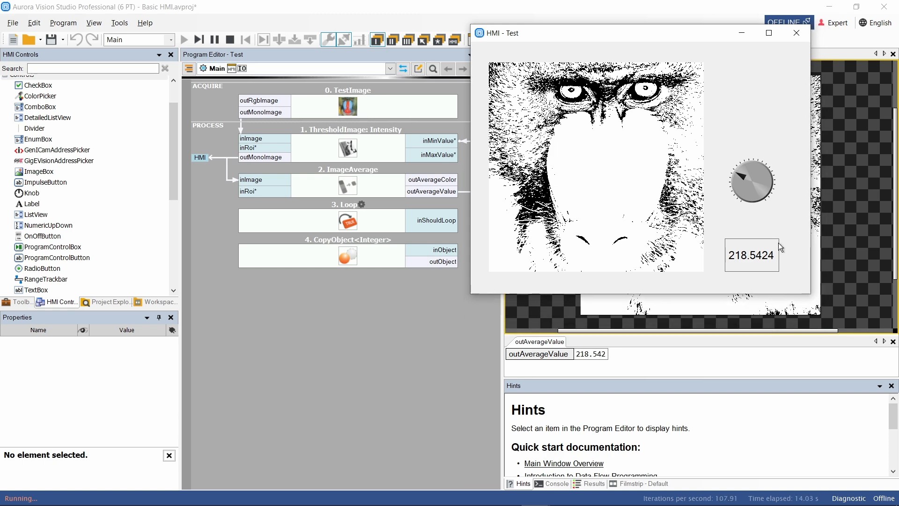
drag(746, 183, 749, 189)
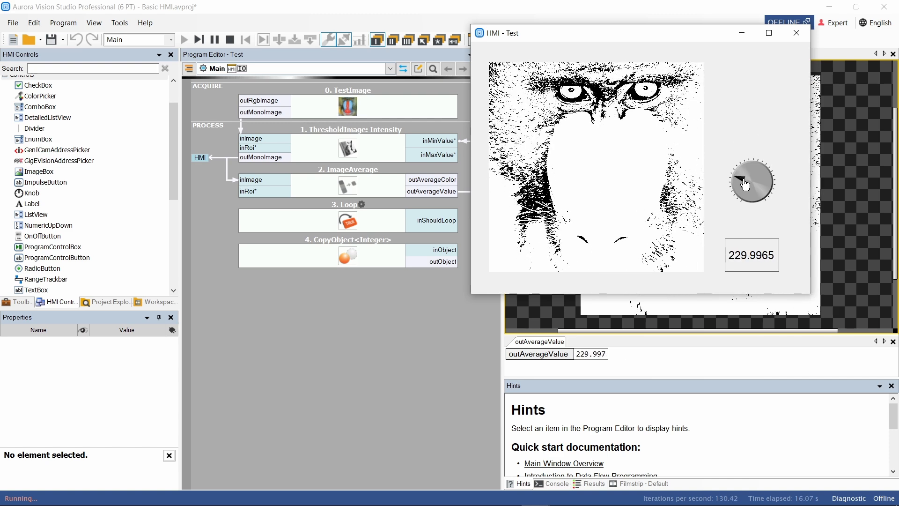
click(230, 39)
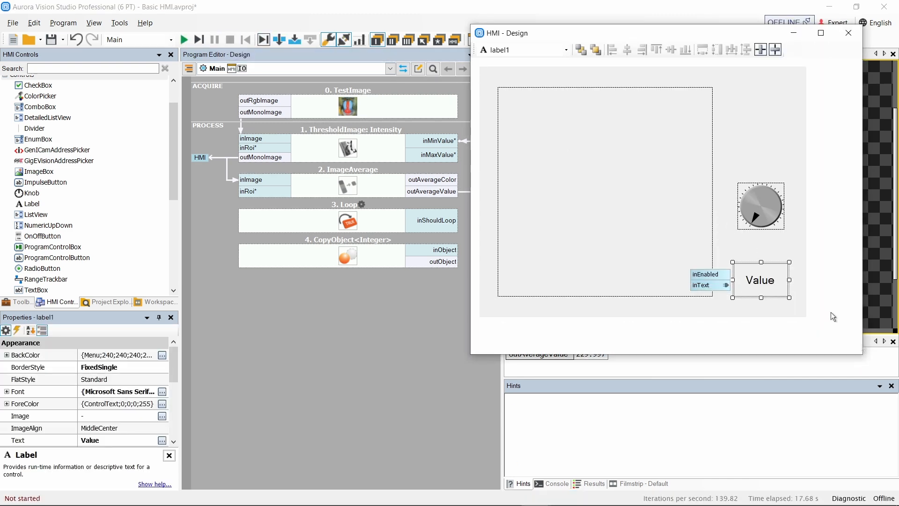
Add a second Label between the knob and the Value label, and set its Text to "Image Average".
click(722, 240)
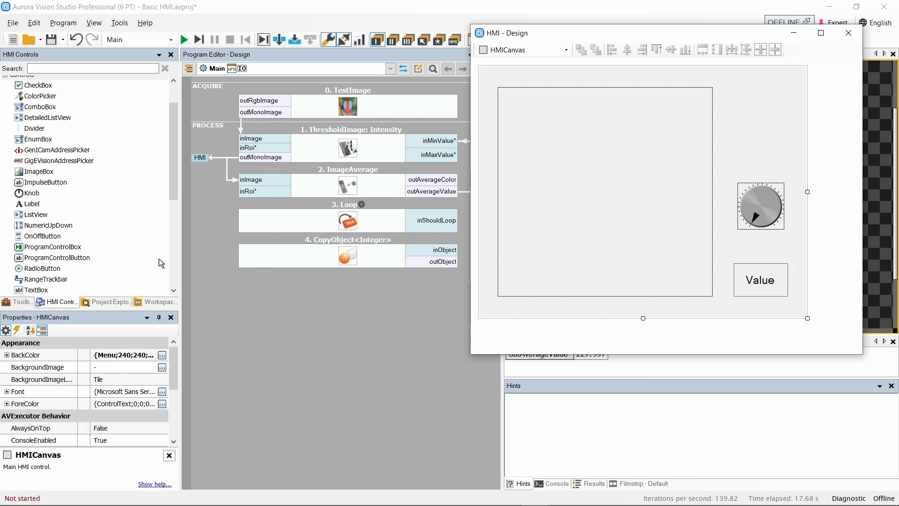
drag(46, 204, 740, 246)
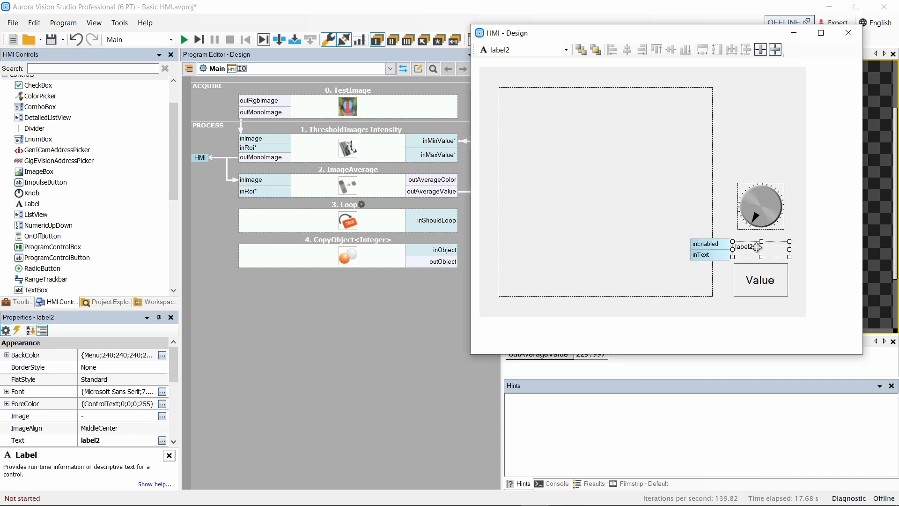
click(68, 415)
click(126, 440)
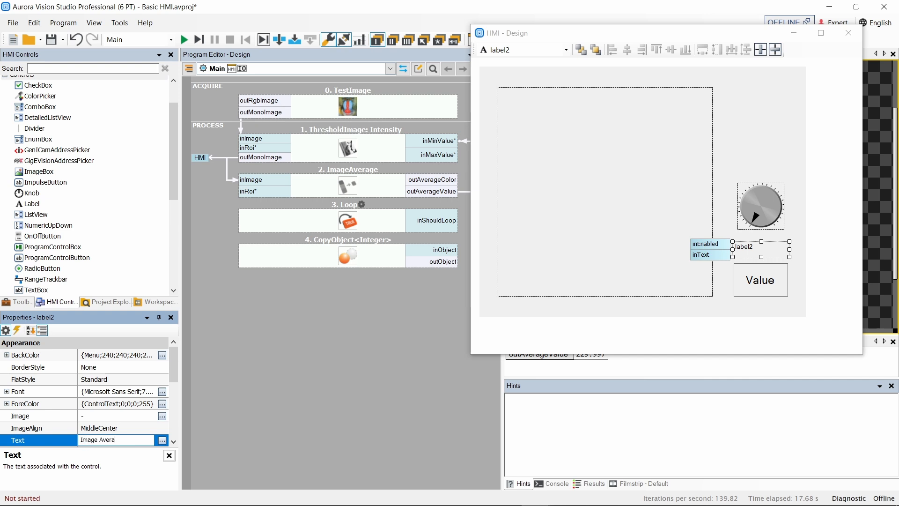
text(ge)
key(Return)
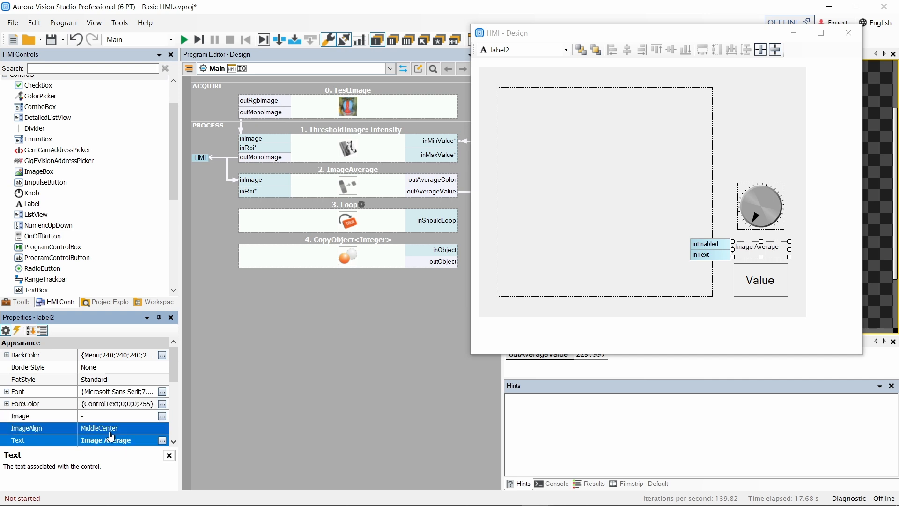
Set the Image Average label's TextAlign to TopCenter and move the label down to sit directly above the Value label.
scroll(169, 383, down, 2)
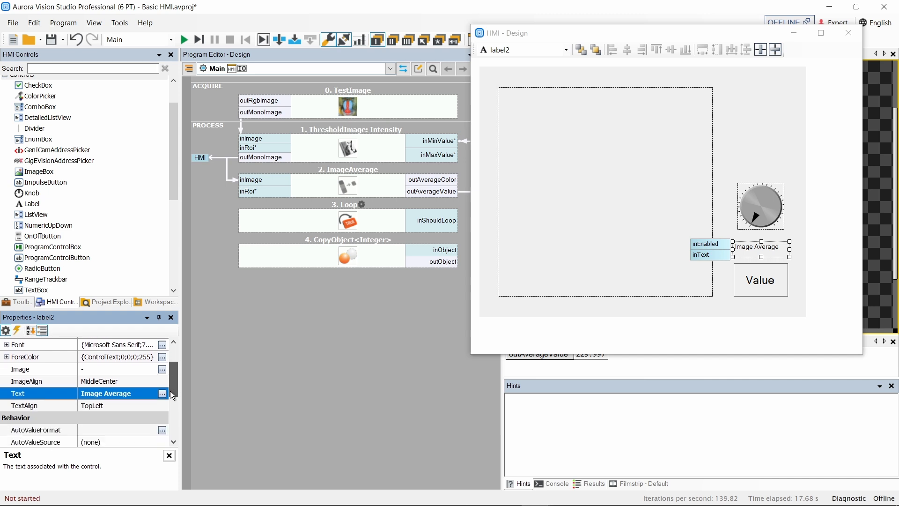
click(139, 399)
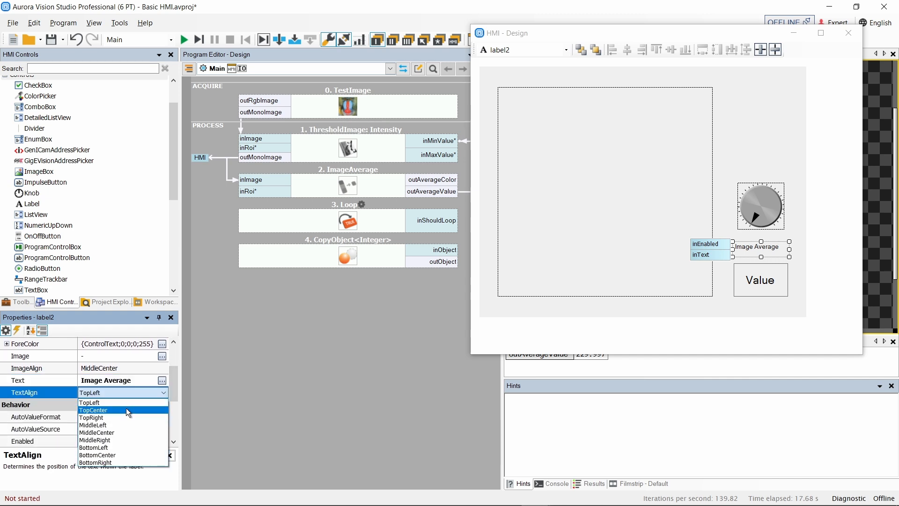
click(126, 408)
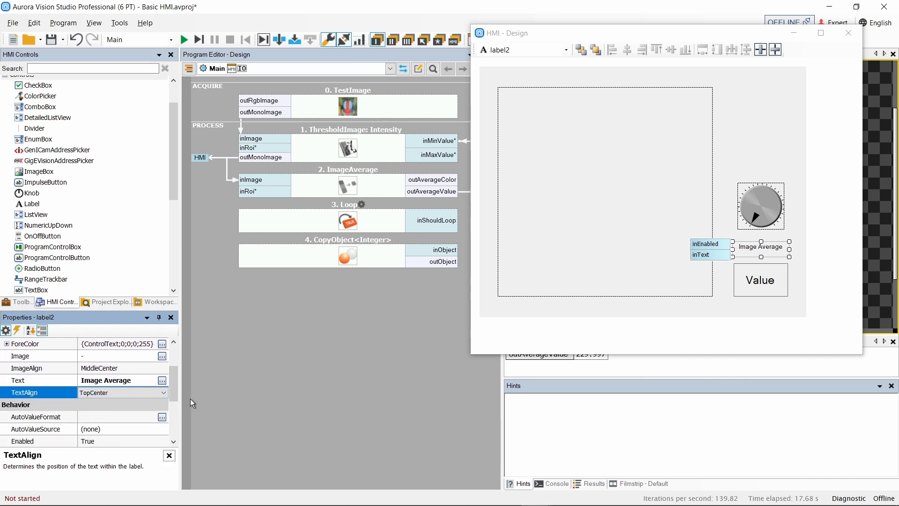
click(768, 251)
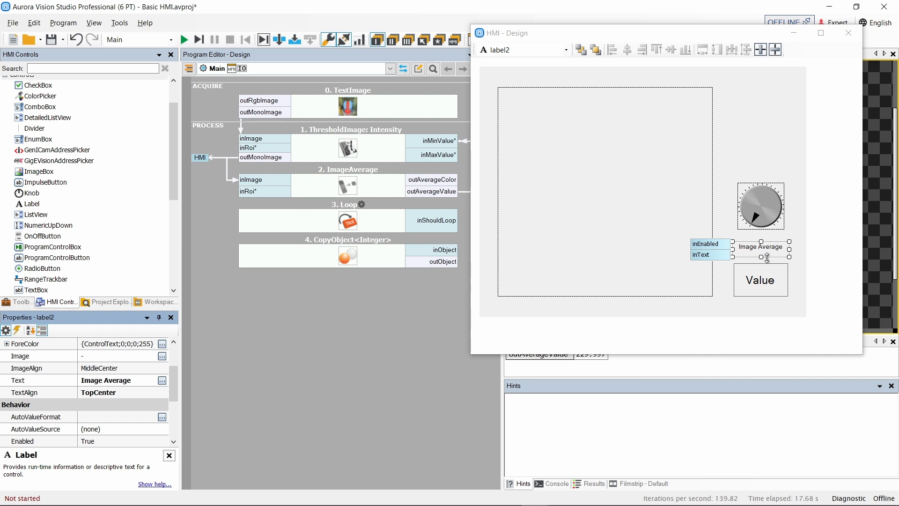
drag(766, 250, 769, 257)
click(769, 258)
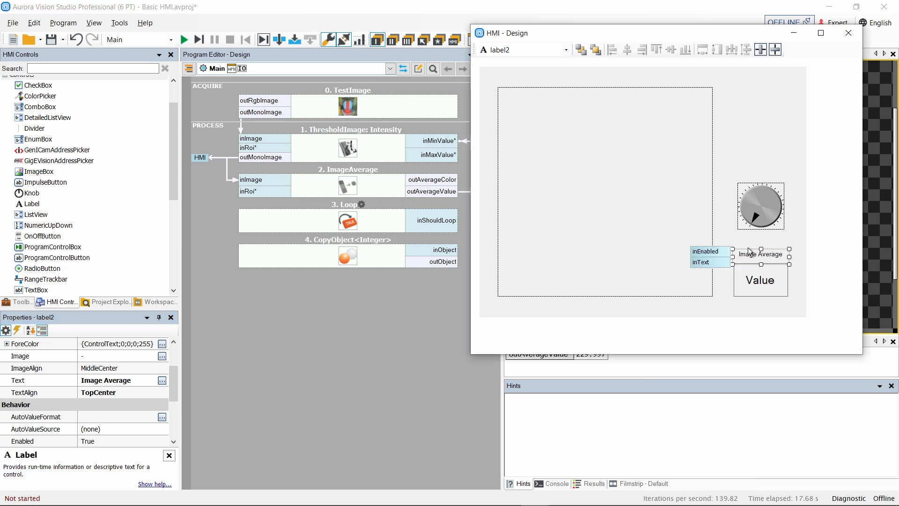
click(726, 309)
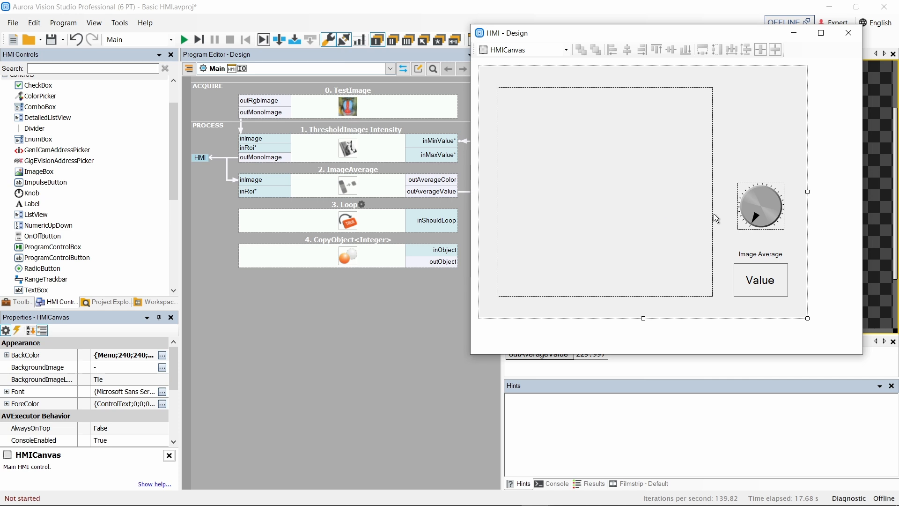
Select the knob and both labels together and shift them slightly toward the video box.
drag(726, 153, 805, 317)
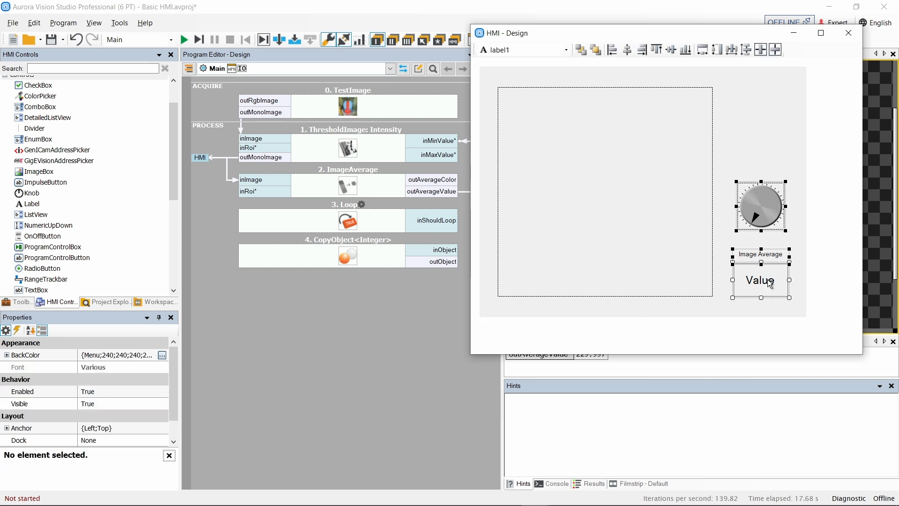
drag(771, 284, 762, 284)
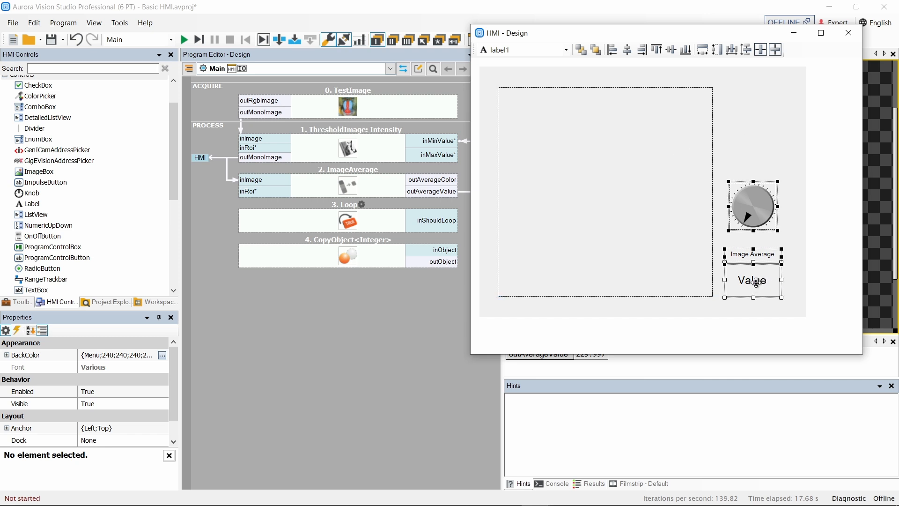
drag(756, 282, 762, 287)
click(754, 309)
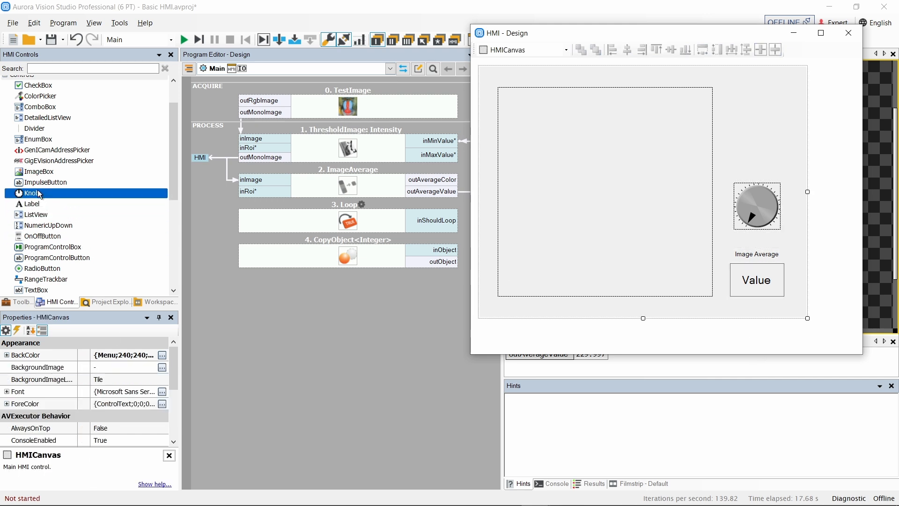
Add a Label above the knob, setting its ImageAlign to TopCenter and its Text to "Basic HMI Demo".
click(44, 206)
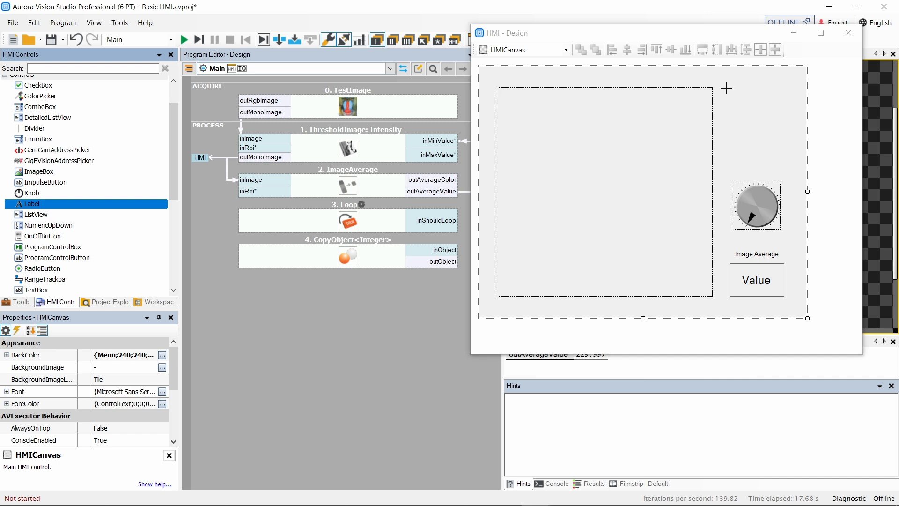
drag(726, 88, 790, 165)
click(140, 428)
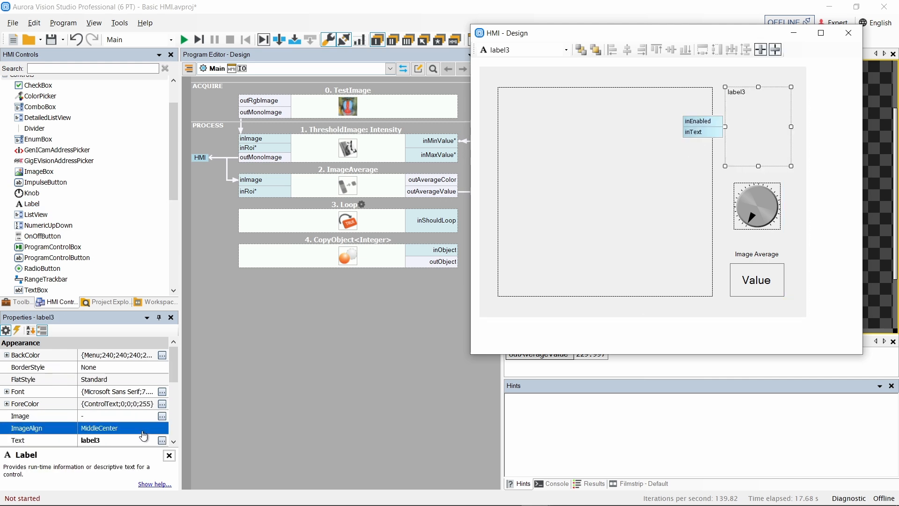
click(153, 431)
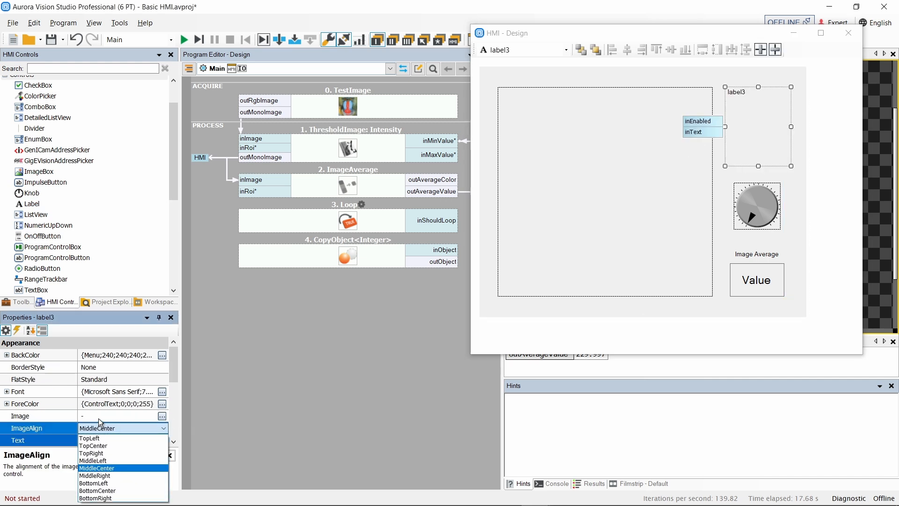
click(125, 446)
click(108, 442)
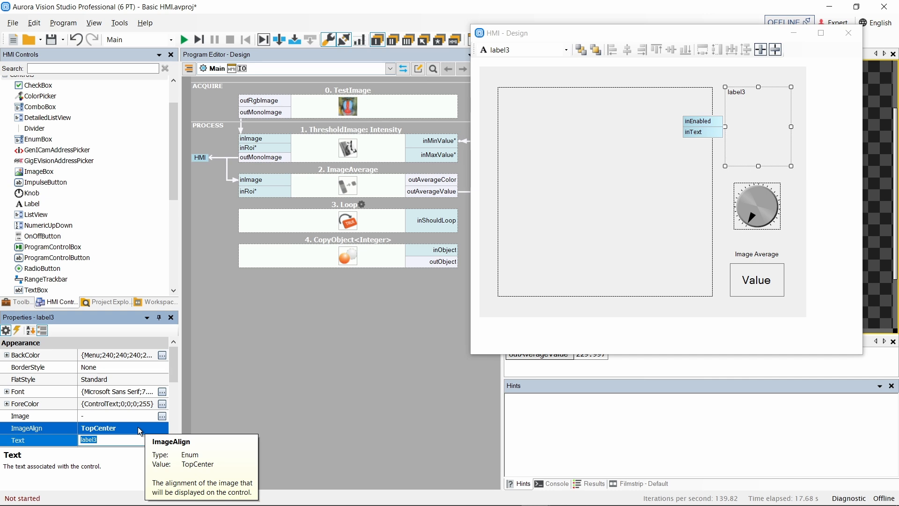
text(Basic HMI Demo)
key(Return)
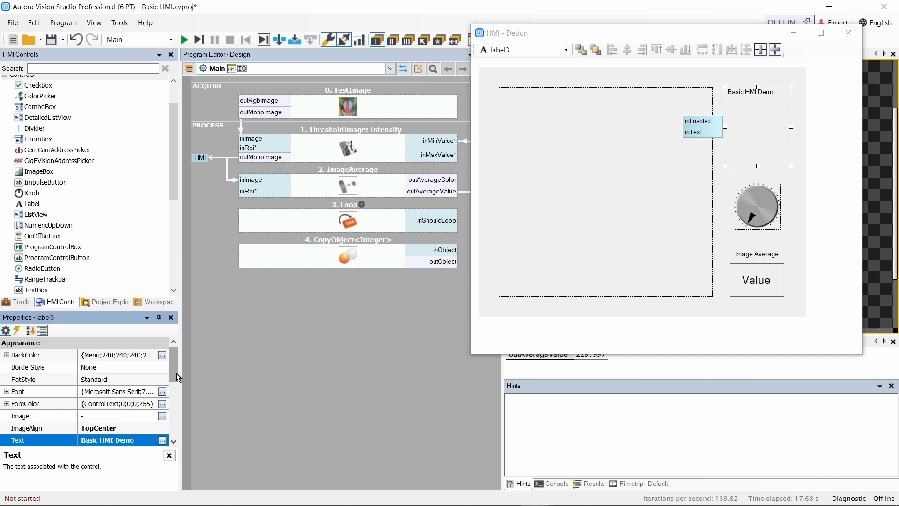
Set the Basic HMI Demo label's font size to 16.
drag(177, 373, 171, 389)
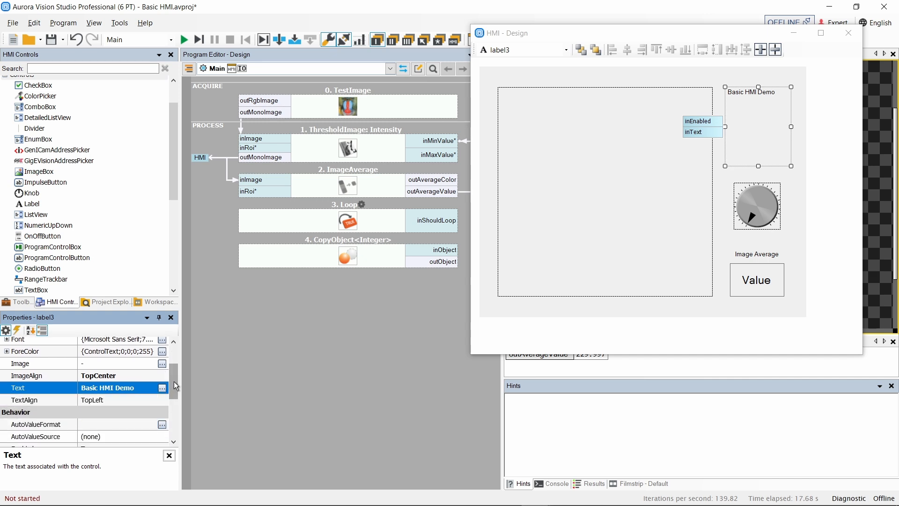
scroll(174, 381, up, 1)
click(161, 376)
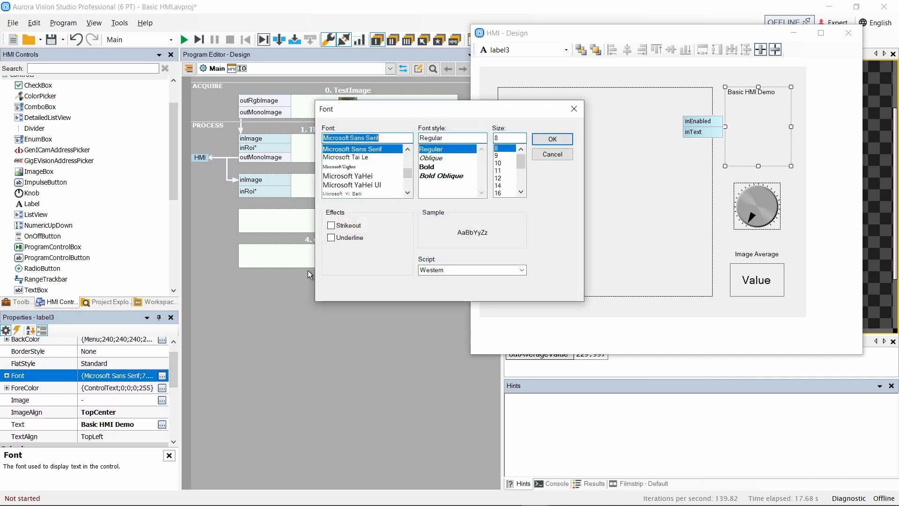
click(497, 193)
click(553, 139)
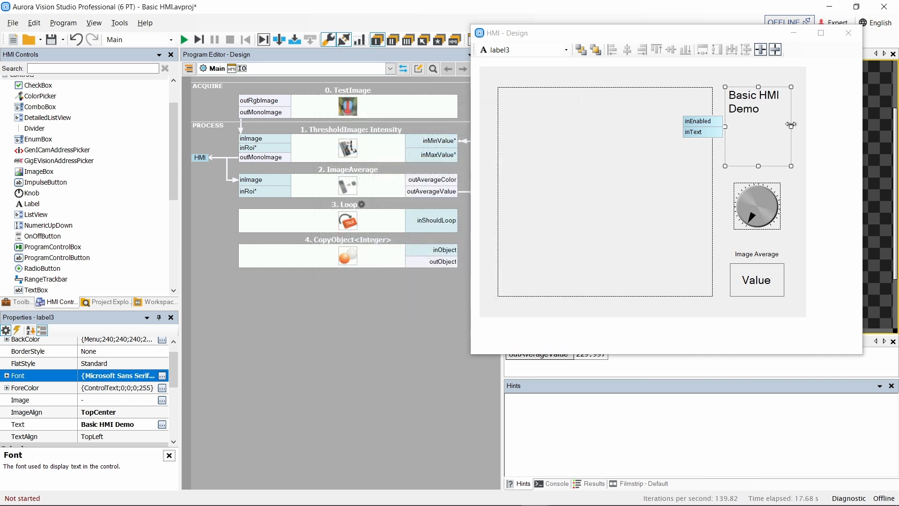
Set the Basic HMI Demo label's TextAlign to TopCenter and resize the label to fit its text on two lines.
drag(791, 124, 769, 121)
click(117, 401)
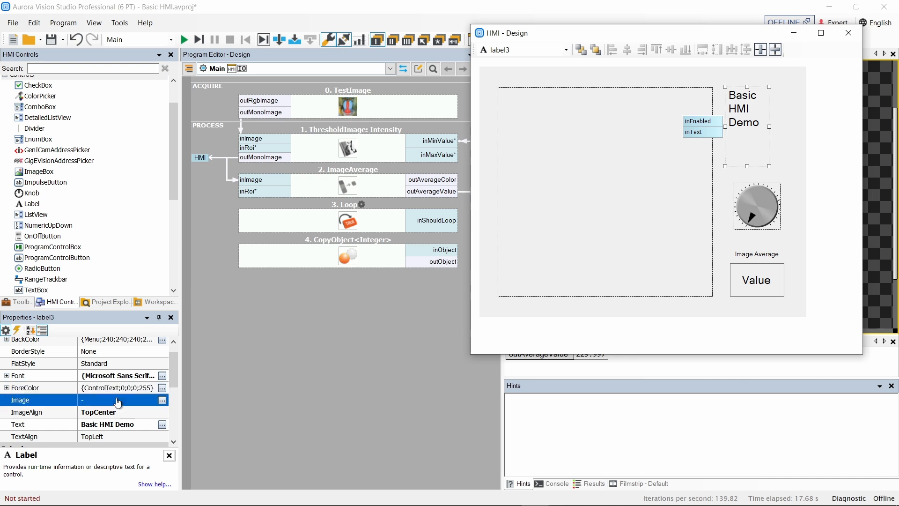
drag(176, 375, 174, 383)
click(144, 399)
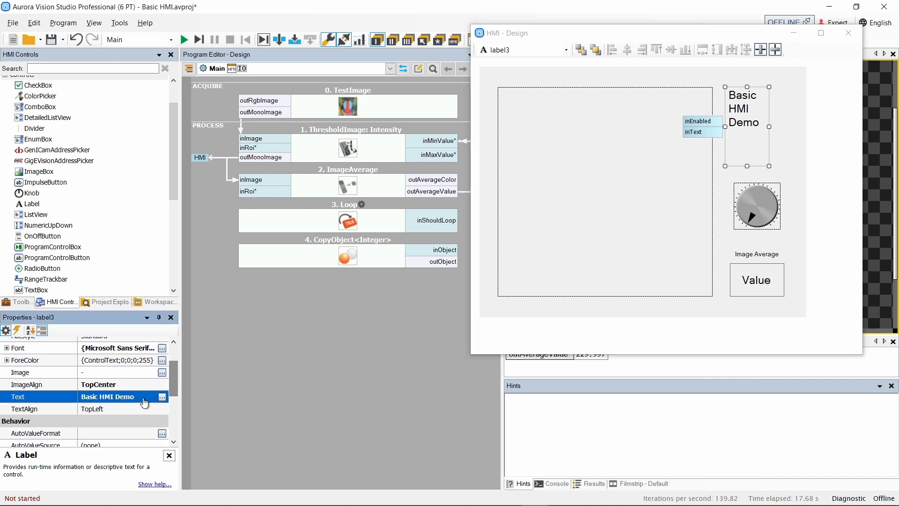
click(141, 408)
click(163, 408)
click(128, 426)
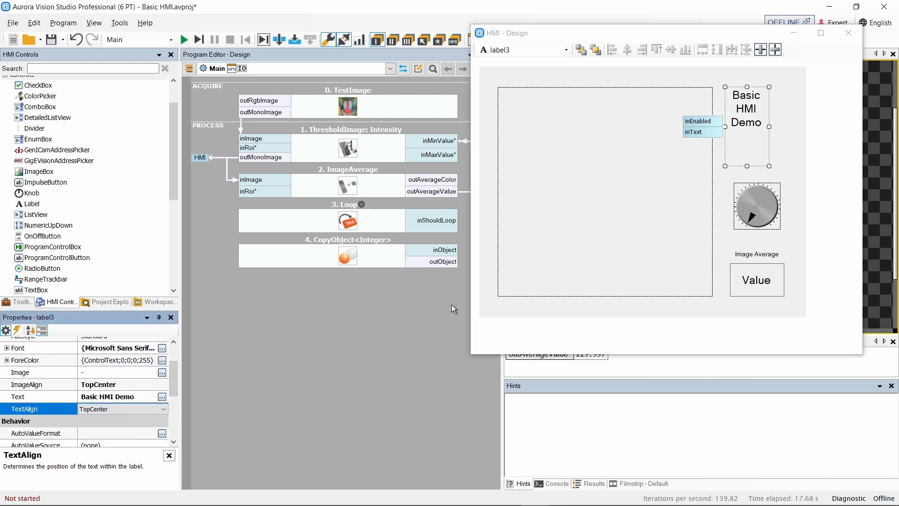
drag(747, 166, 757, 110)
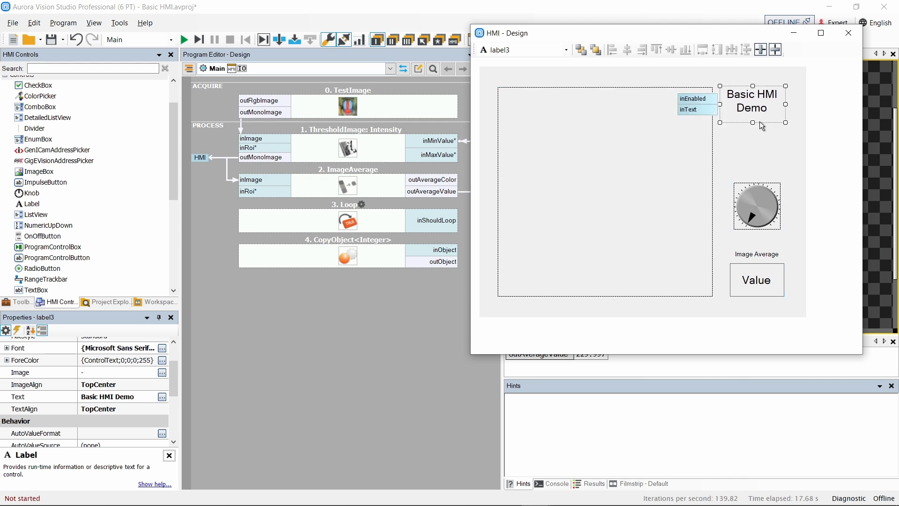
Align the centers of the title label, knob, Image Average label and Value label vertically, and shift the group slightly away from the video box.
ctrl+click(758, 204)
drag(791, 309, 726, 80)
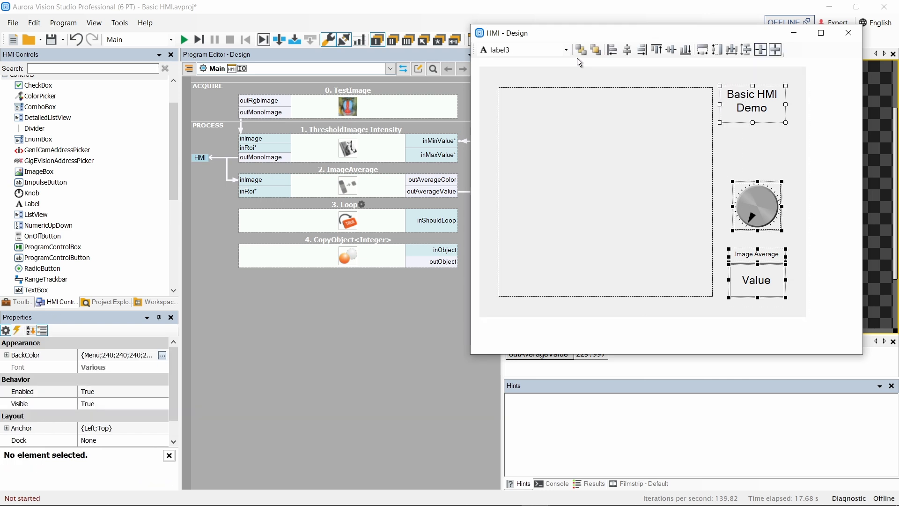
click(628, 49)
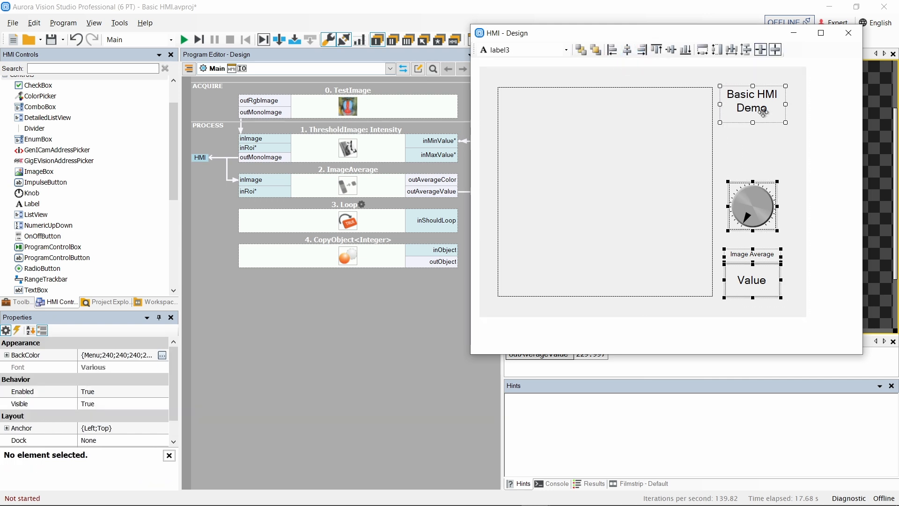
drag(754, 103, 762, 109)
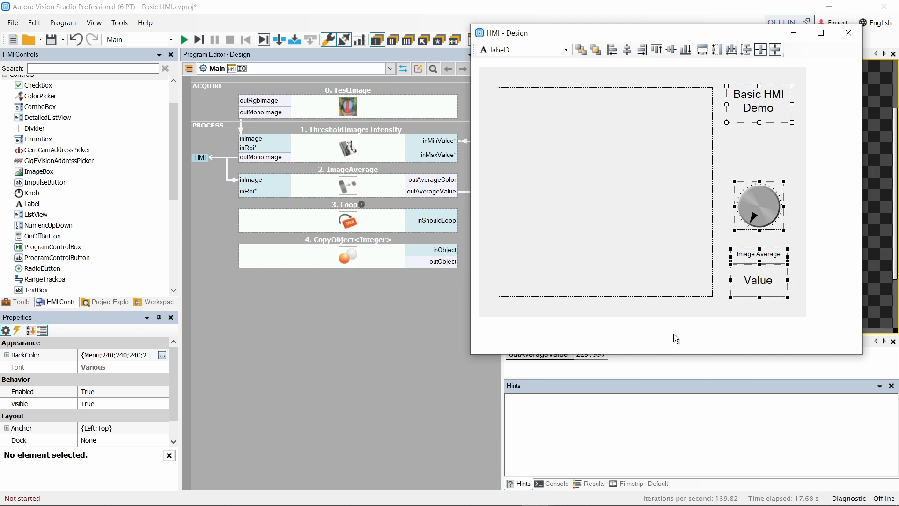
click(762, 153)
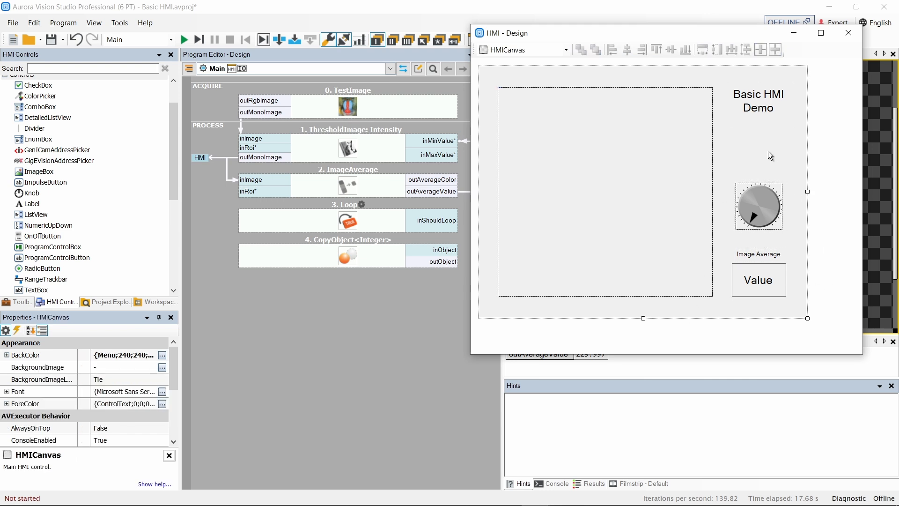
Run the program, shrink the HMI window to fit its contents, and turn the knob to test the threshold.
click(185, 41)
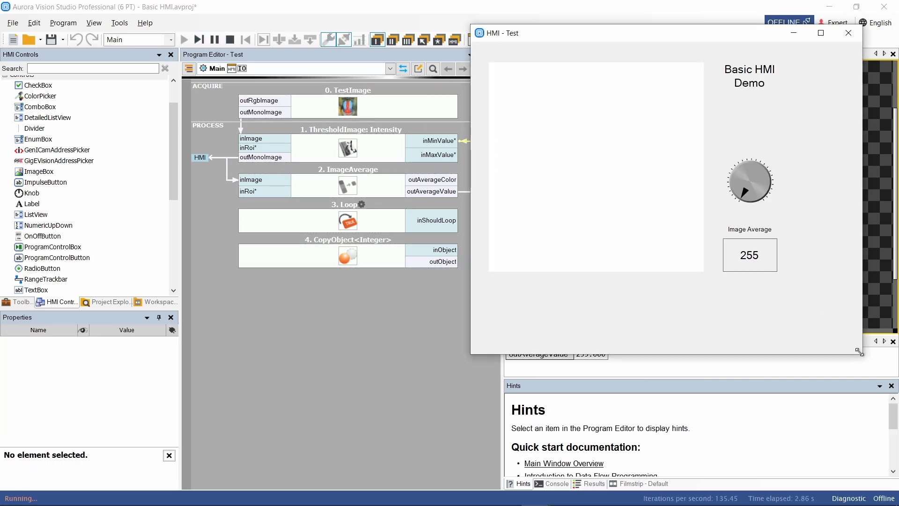
drag(862, 355, 815, 293)
drag(737, 191, 753, 180)
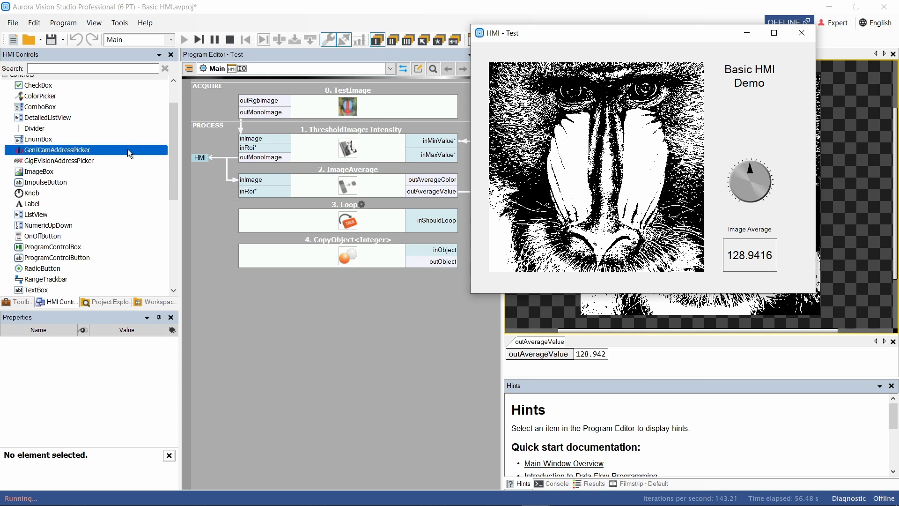
Review the available HMI control categories, including Controls, Multiple Pages and Video Box, collapsing the expanded ones.
drag(176, 119, 178, 98)
click(58, 104)
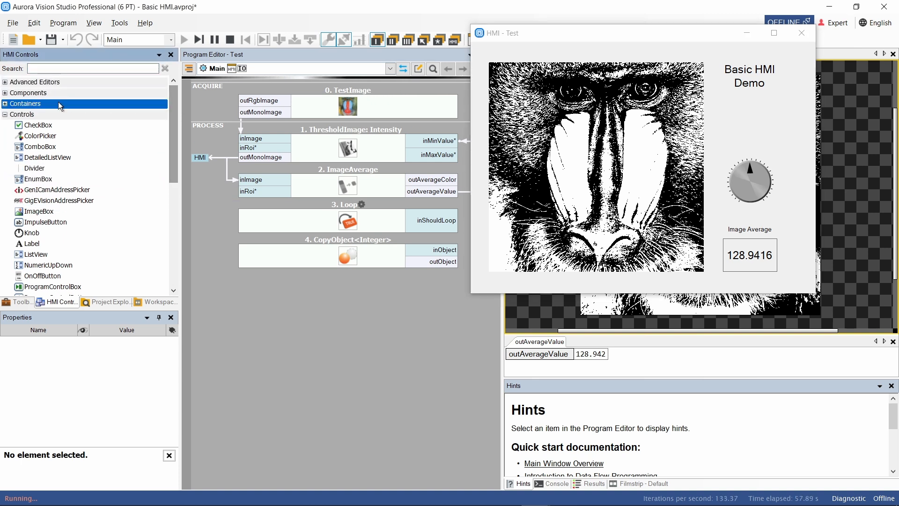
click(6, 114)
click(5, 114)
click(5, 168)
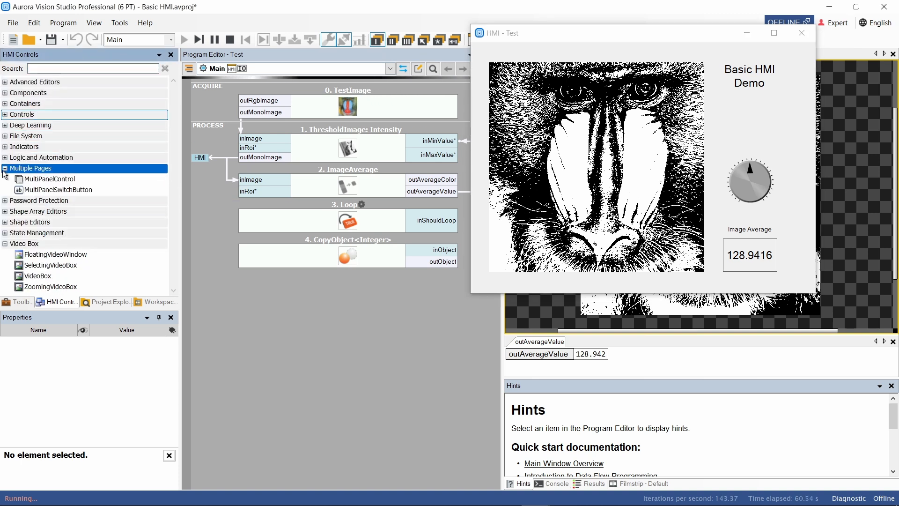
click(5, 169)
click(5, 212)
click(5, 222)
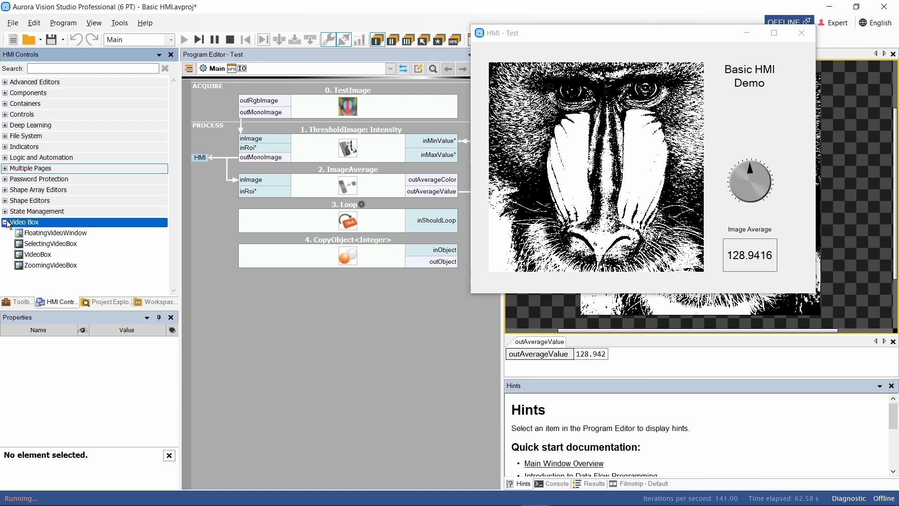
click(5, 222)
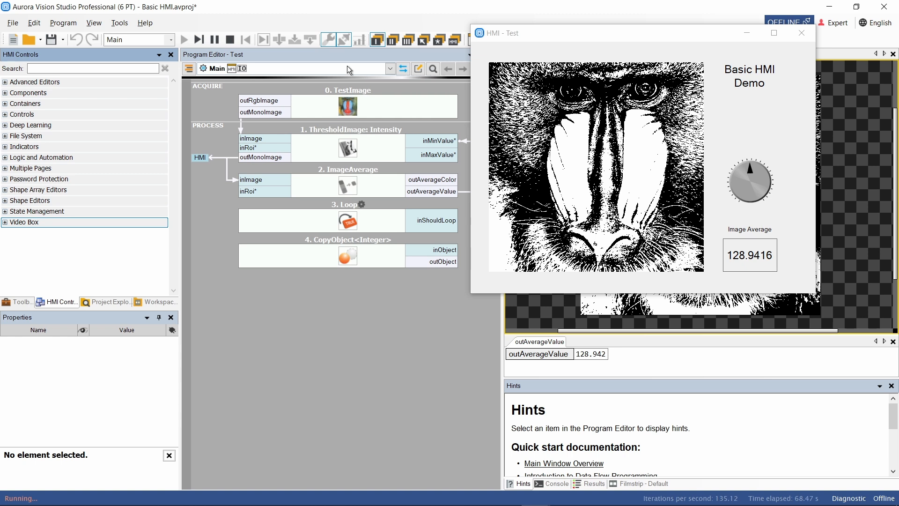
Stop the program, select the knob, and enlarge the HMI design window to show the whole canvas.
click(231, 40)
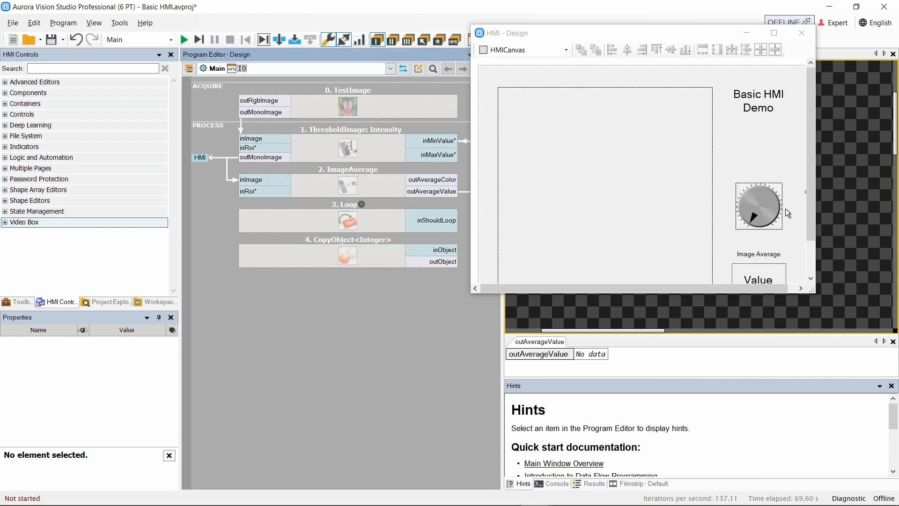
click(761, 206)
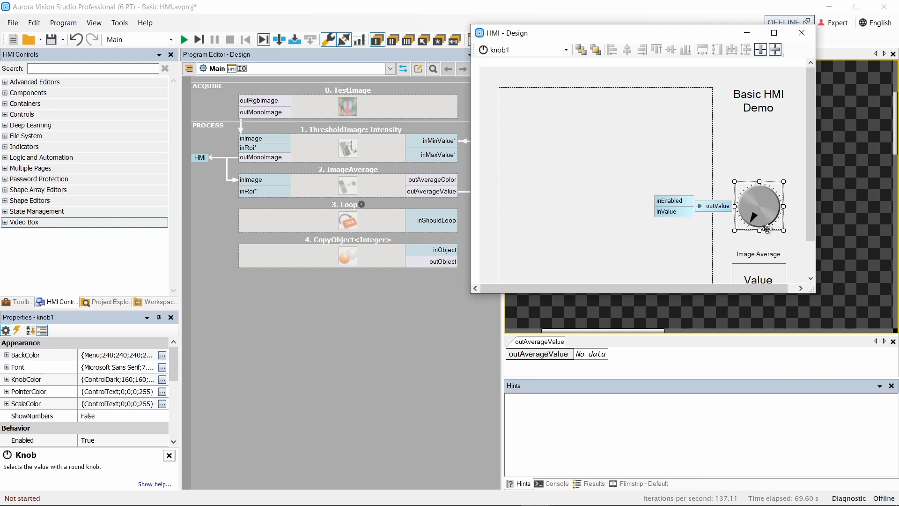
drag(814, 291, 824, 322)
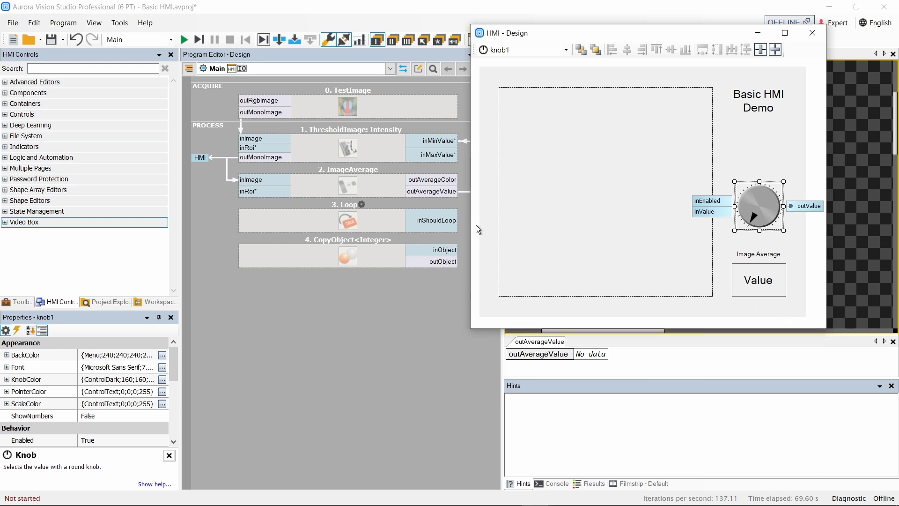
Open the program example browser, saving the modified program first, and reposition the browser window so it fits on screen.
click(13, 24)
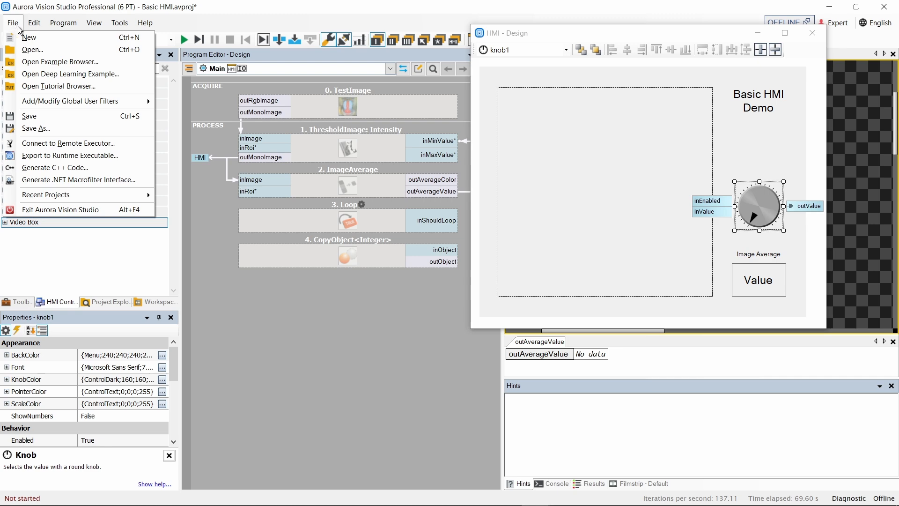
click(69, 63)
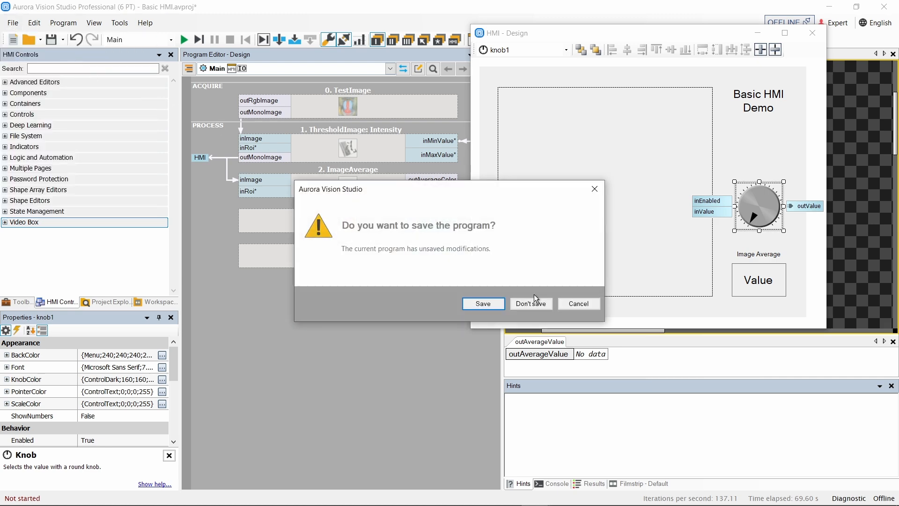
click(484, 304)
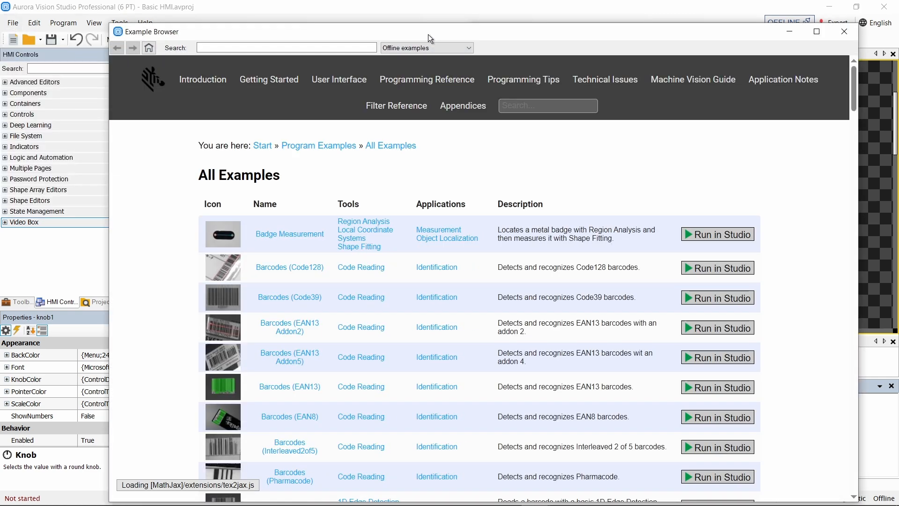
drag(428, 35, 419, 13)
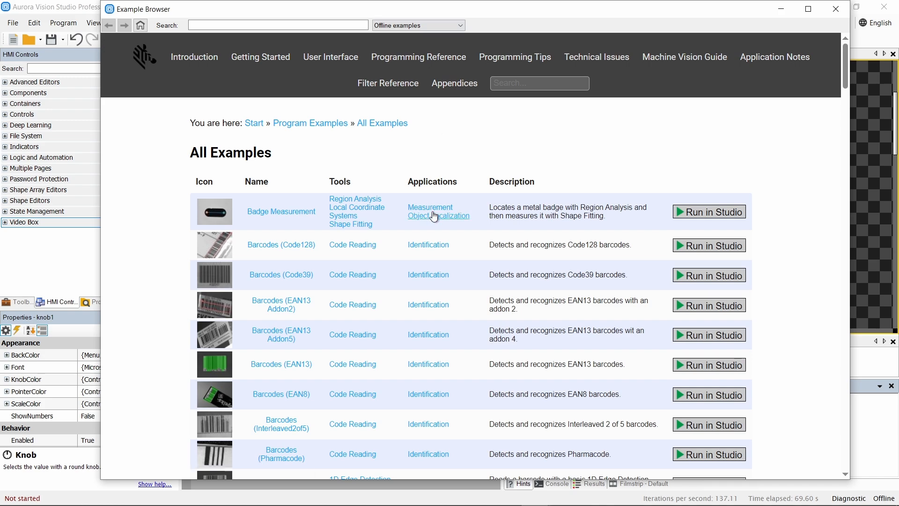
Look through the offline program examples, focusing on the HMI entries and their descriptions, and close the example browser.
scroll(435, 219, down, 5)
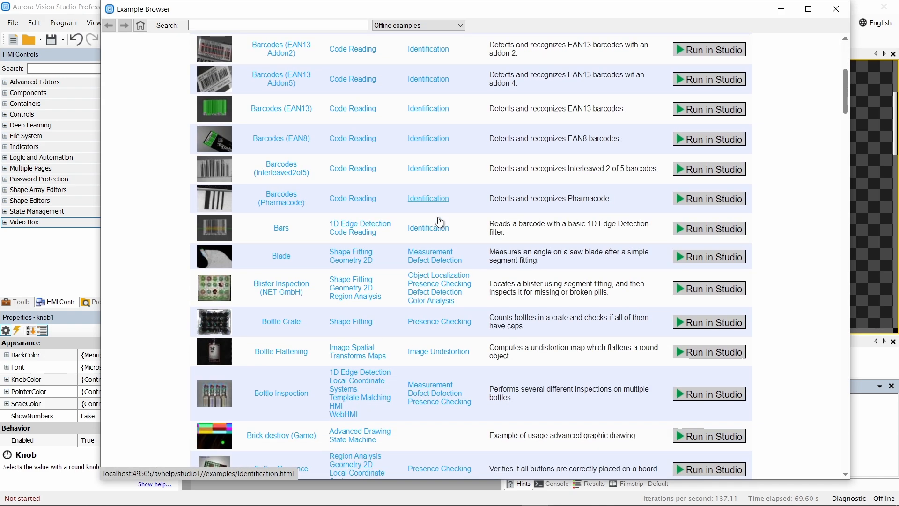
scroll(440, 222, down, 14)
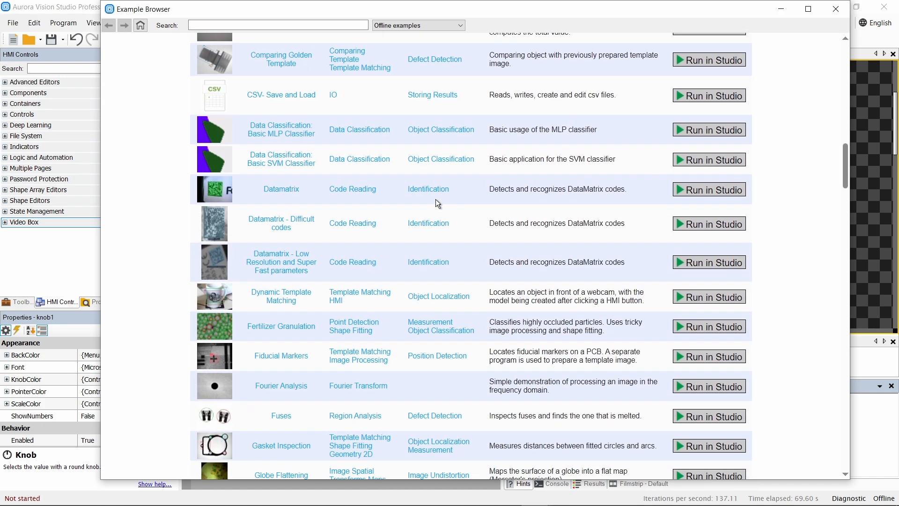
scroll(438, 203, down, 7)
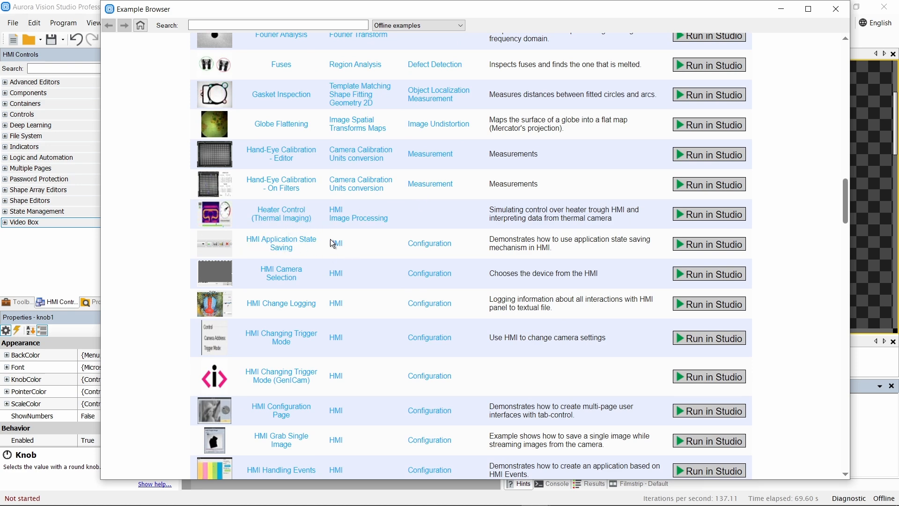
scroll(414, 241, down, 1)
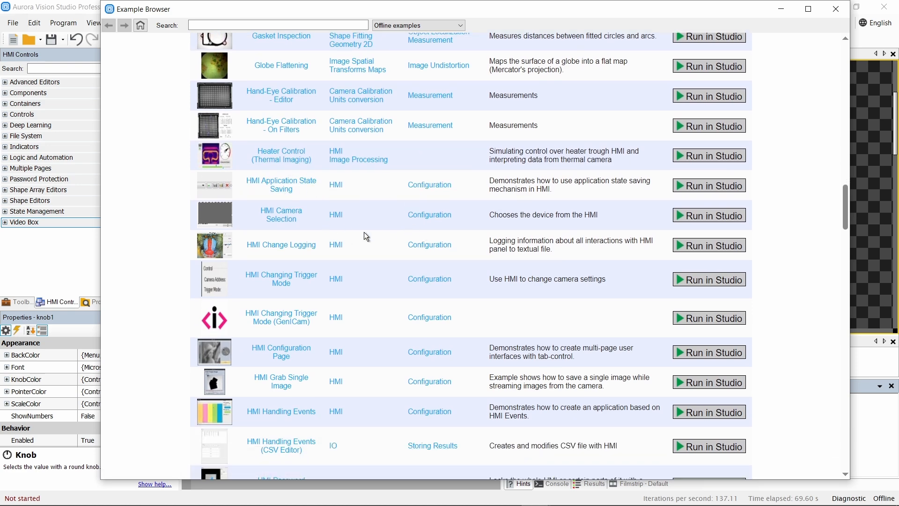
scroll(415, 252, down, 2)
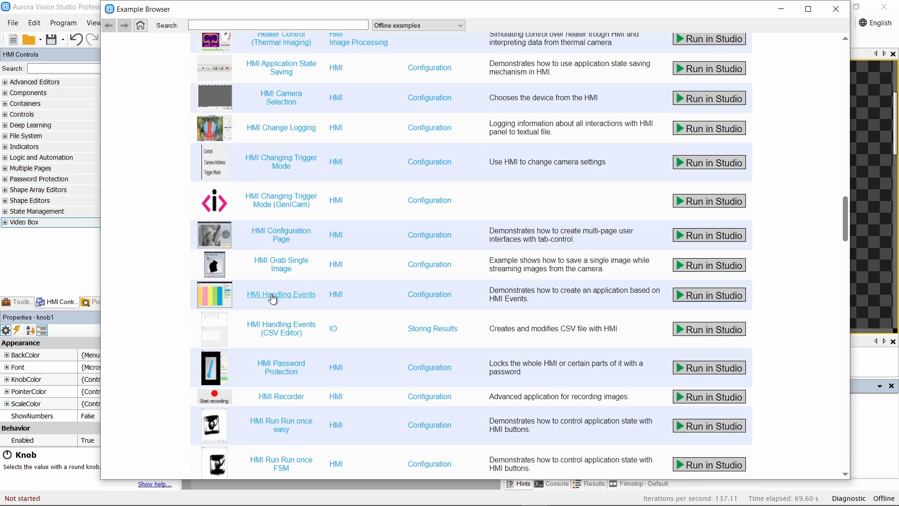
scroll(397, 282, down, 1)
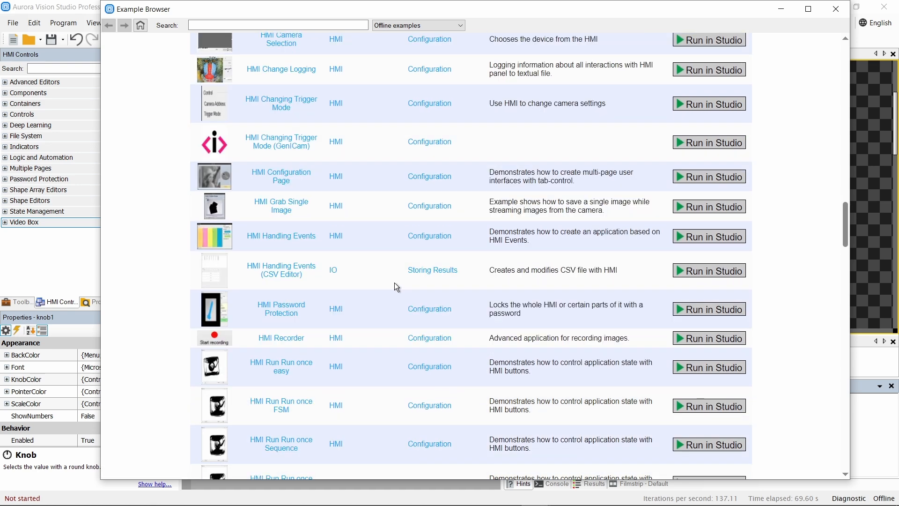
scroll(419, 342, down, 5)
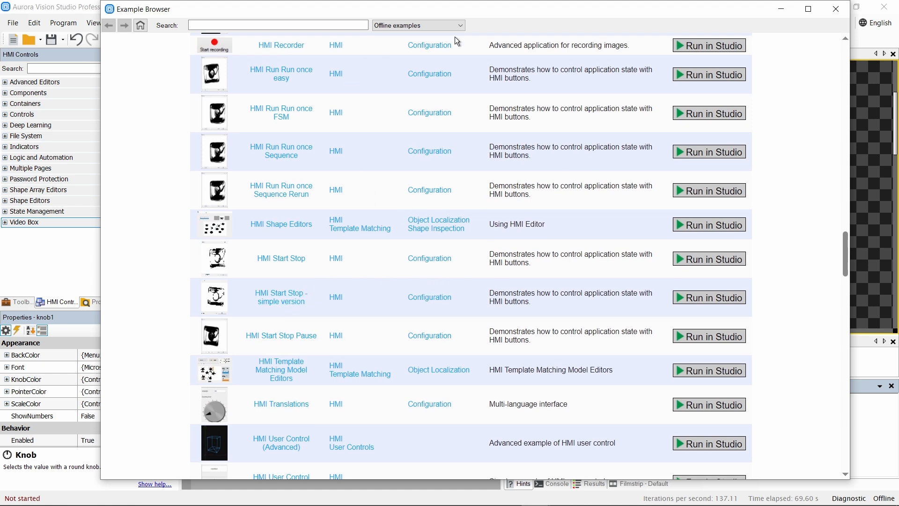
drag(519, 10, 522, 19)
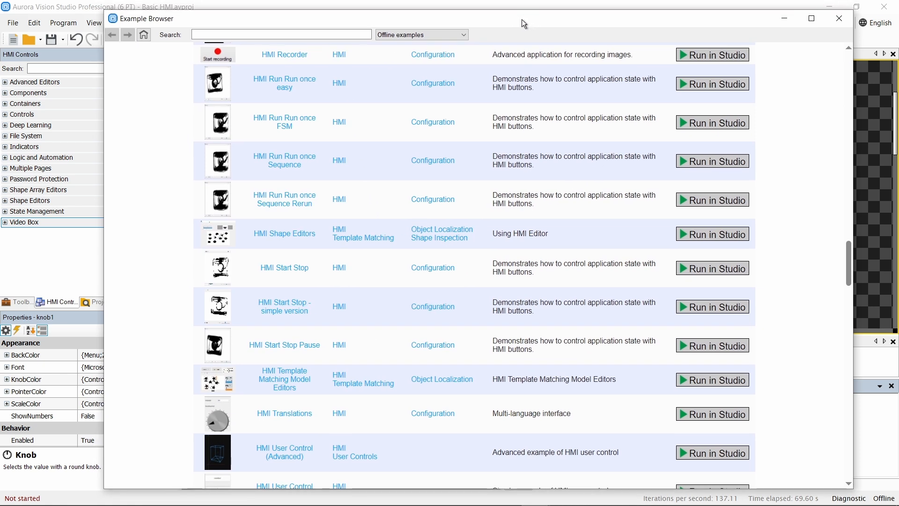
click(841, 22)
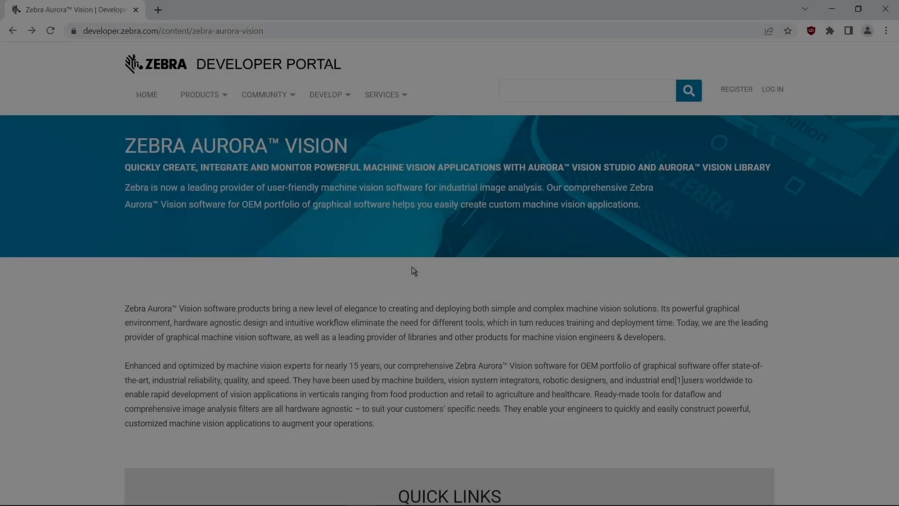
Switch to the web browser and open the Zebra Aurora Vision Studio documentation from the Zebra developer portal.
scroll(411, 269, down, 7)
click(420, 299)
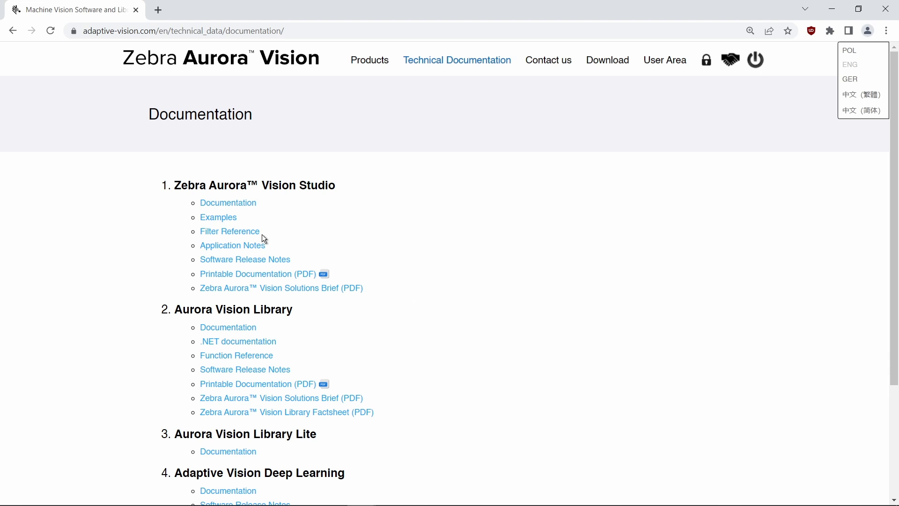
click(233, 203)
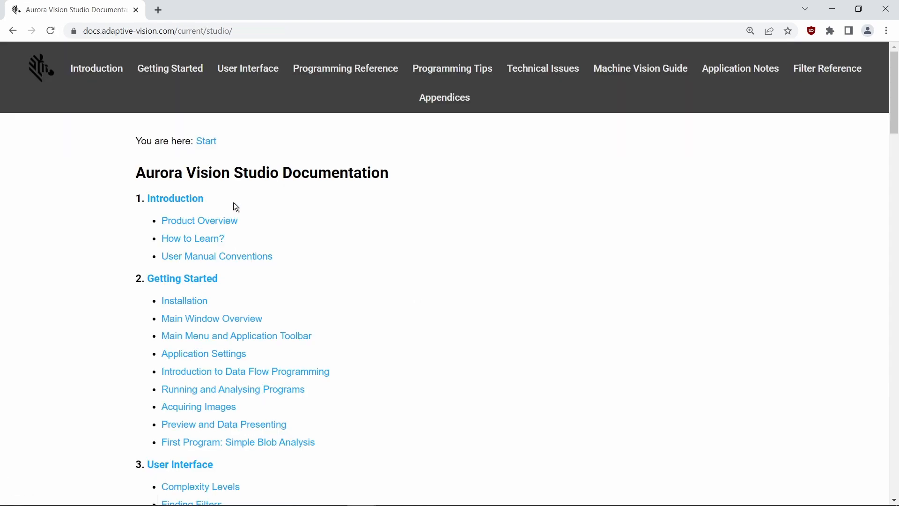
View the Main Window Overview page, return to the contents, and read the Main Menu and Application Toolbar page's command tables.
click(247, 318)
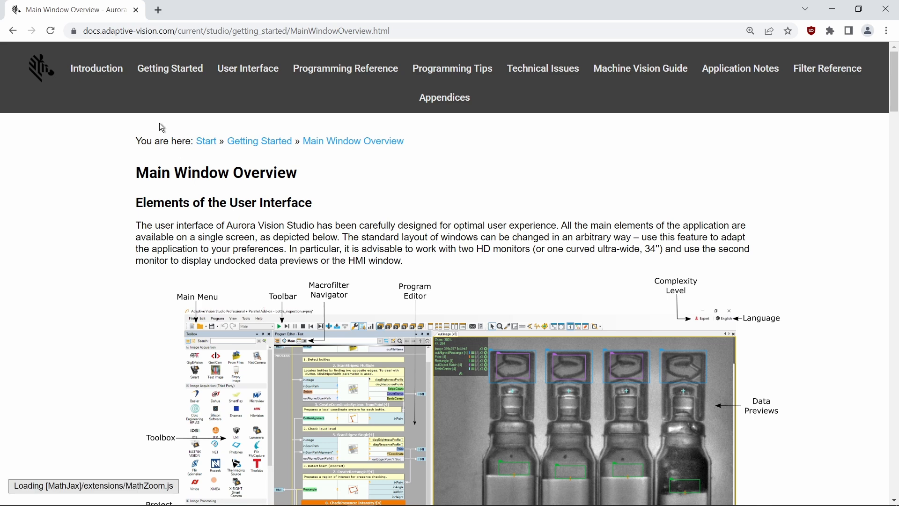
click(13, 31)
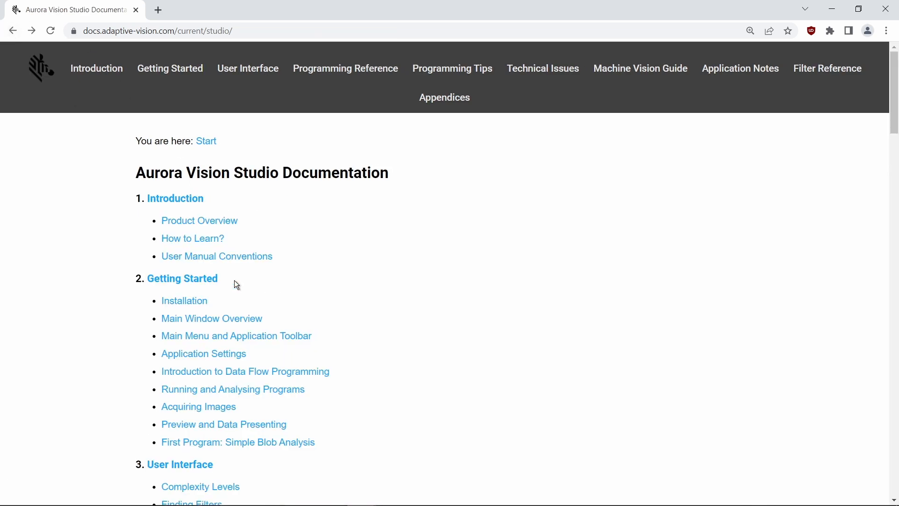
click(261, 338)
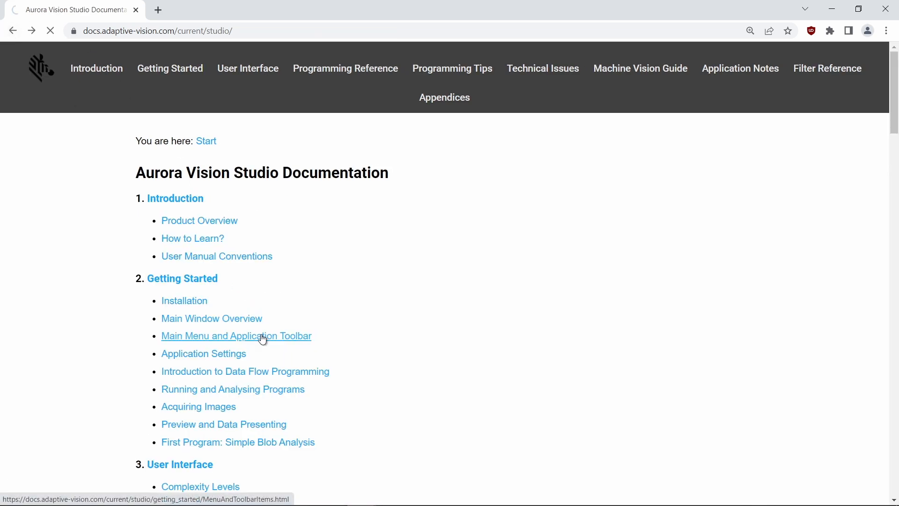
scroll(290, 282, down, 4)
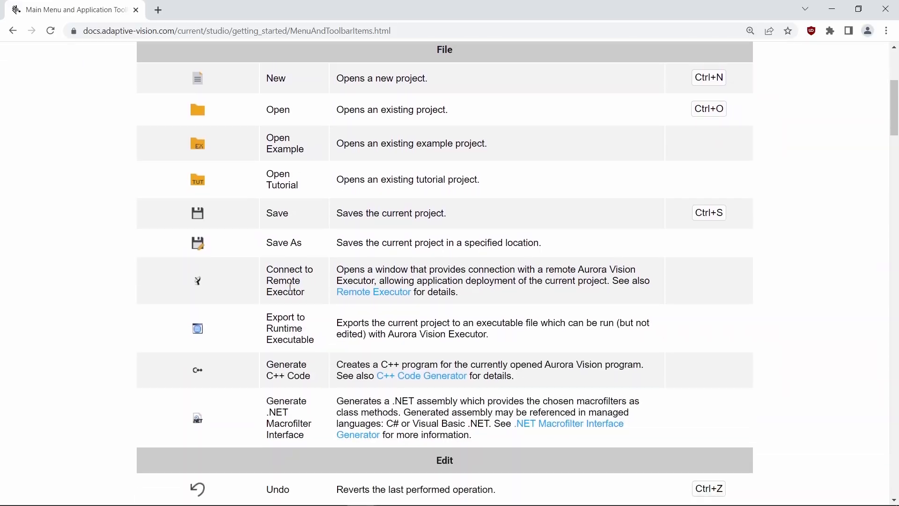
scroll(291, 283, down, 3)
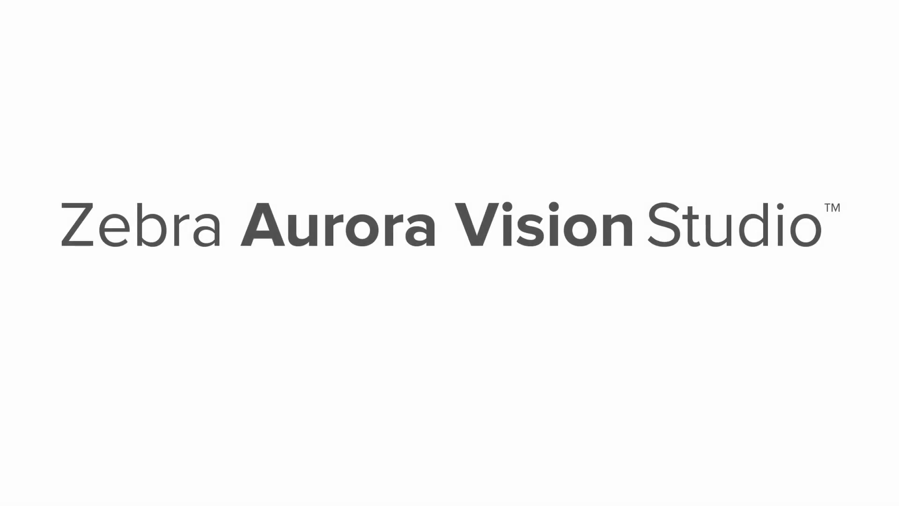